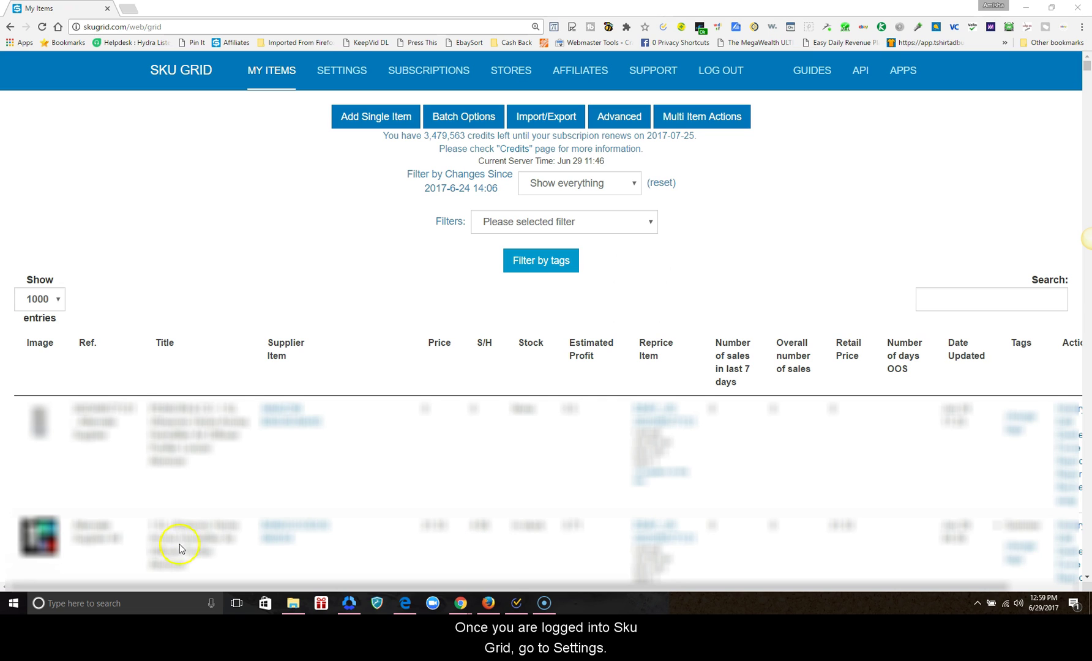
- Go to Settings > Marketplaces > eBay > US and scroll down to Buy Box Owner repricing
left_click(345, 72)
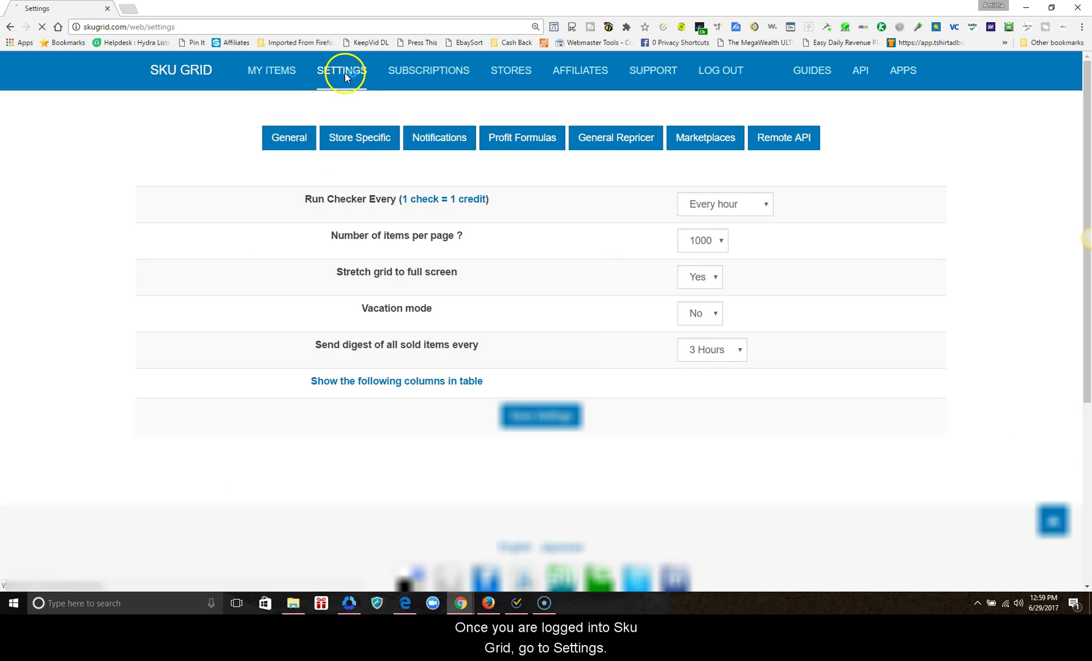
left_click(706, 139)
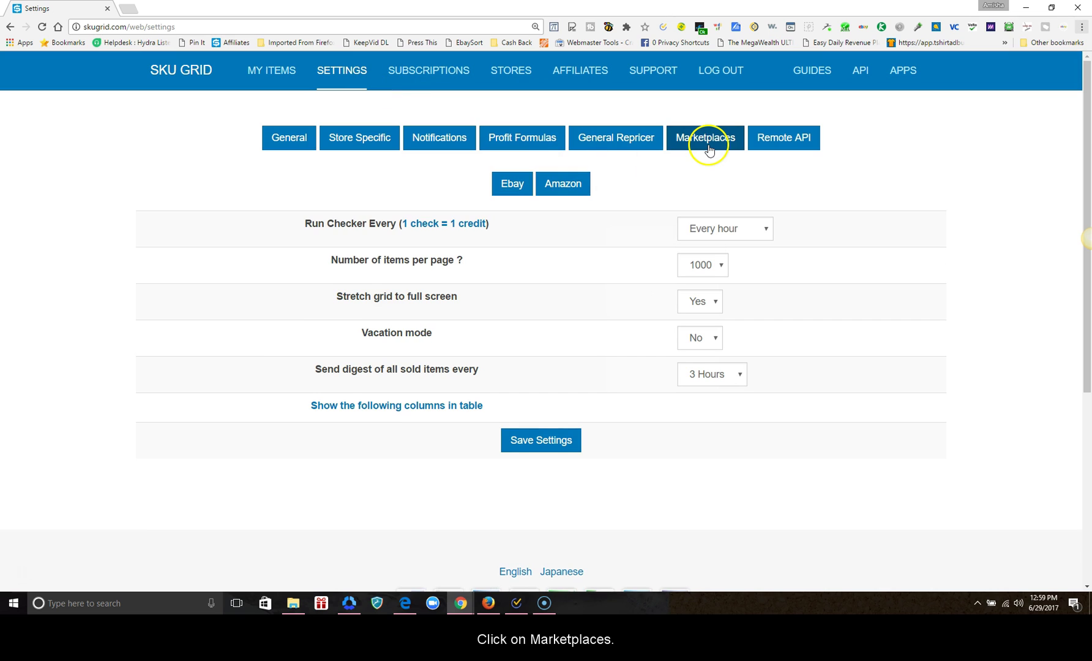
left_click(499, 190)
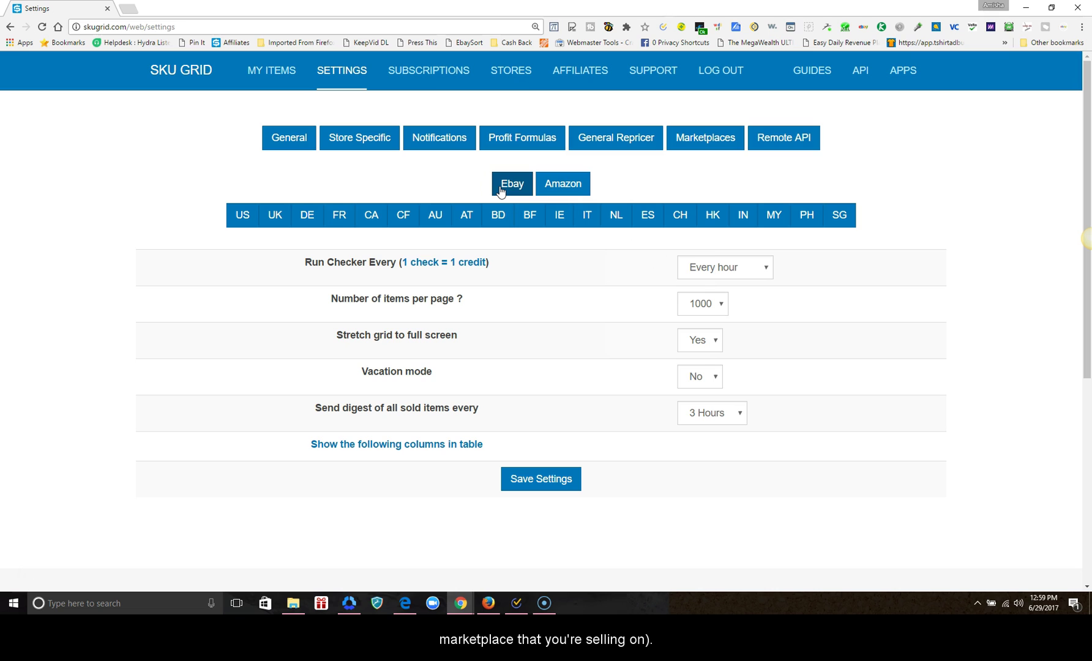
left_click(256, 224)
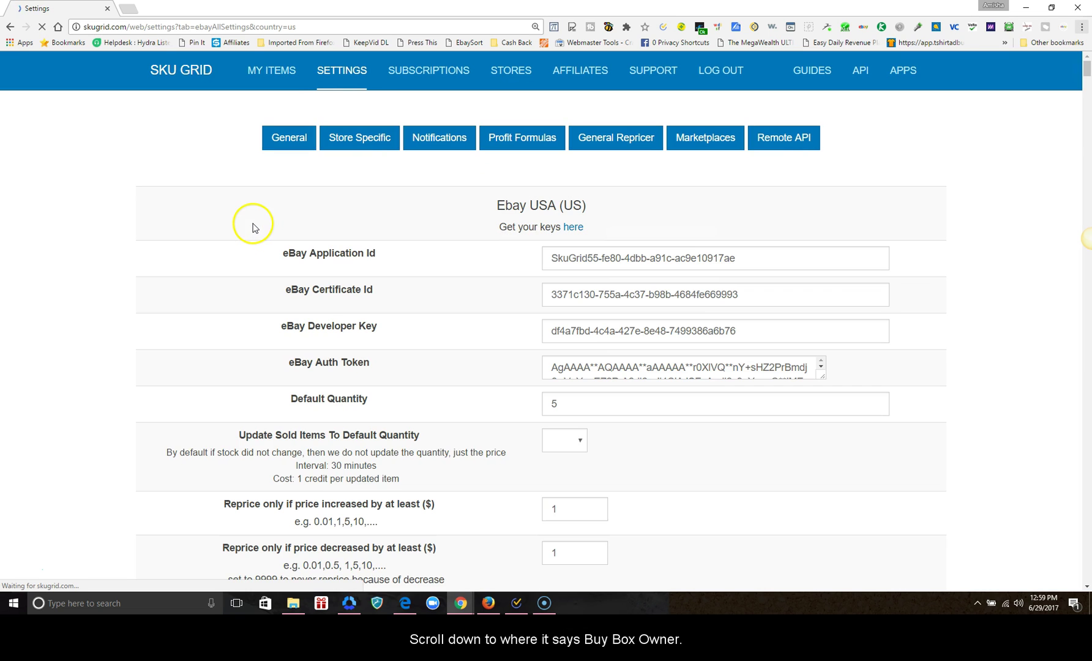
scroll(495, 239, "down", 5)
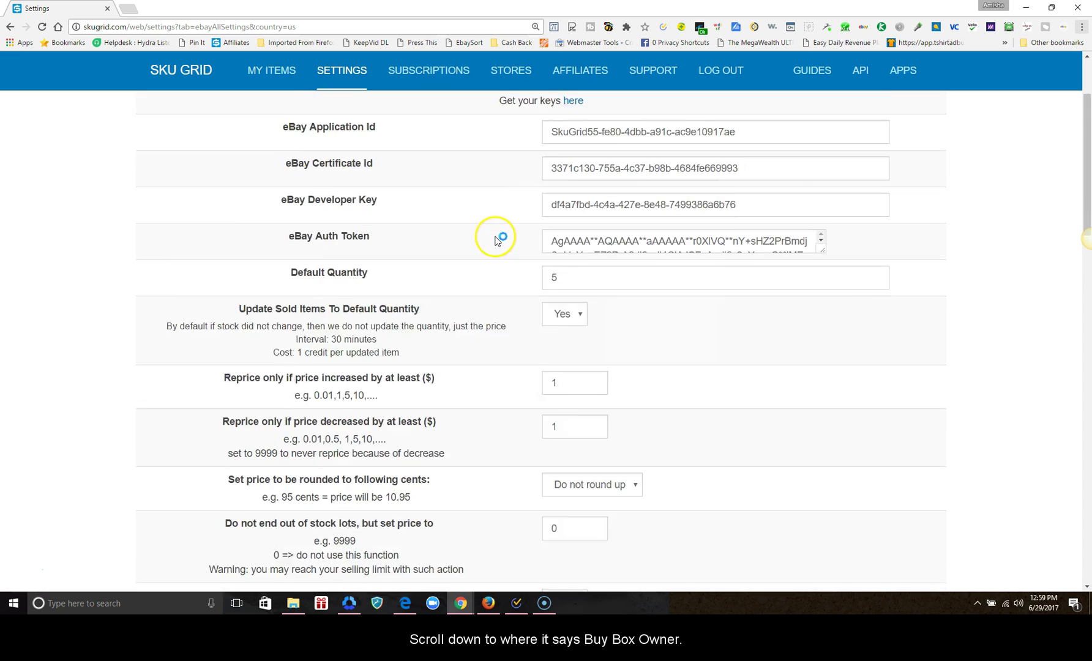
scroll(495, 242, "down", 15)
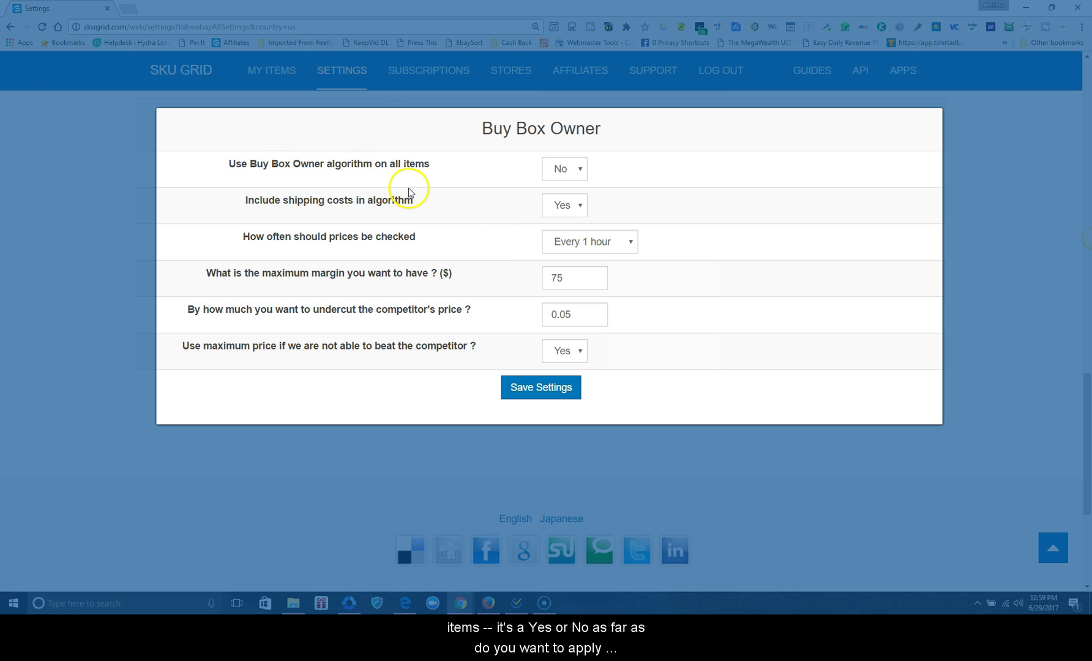
left_click(559, 171)
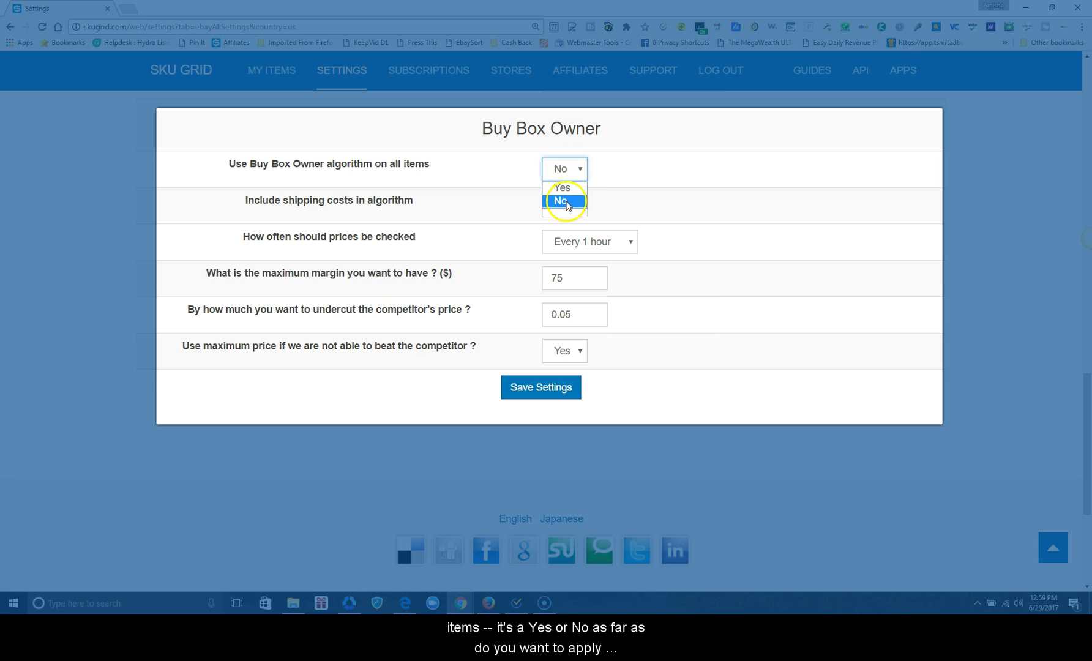
left_click(567, 204)
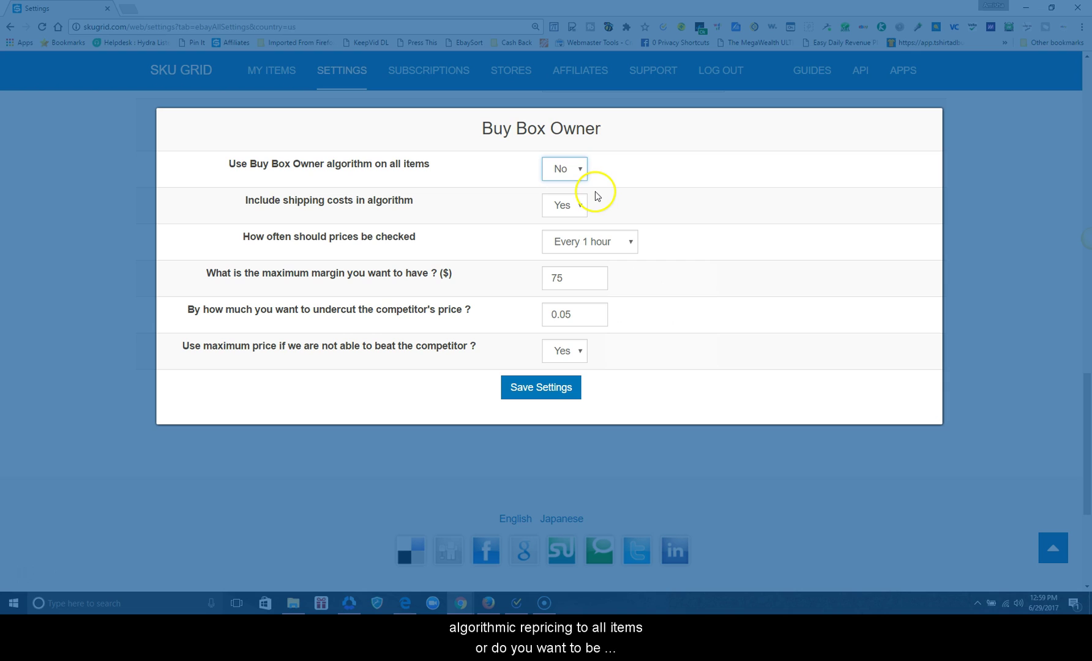
left_click(559, 171)
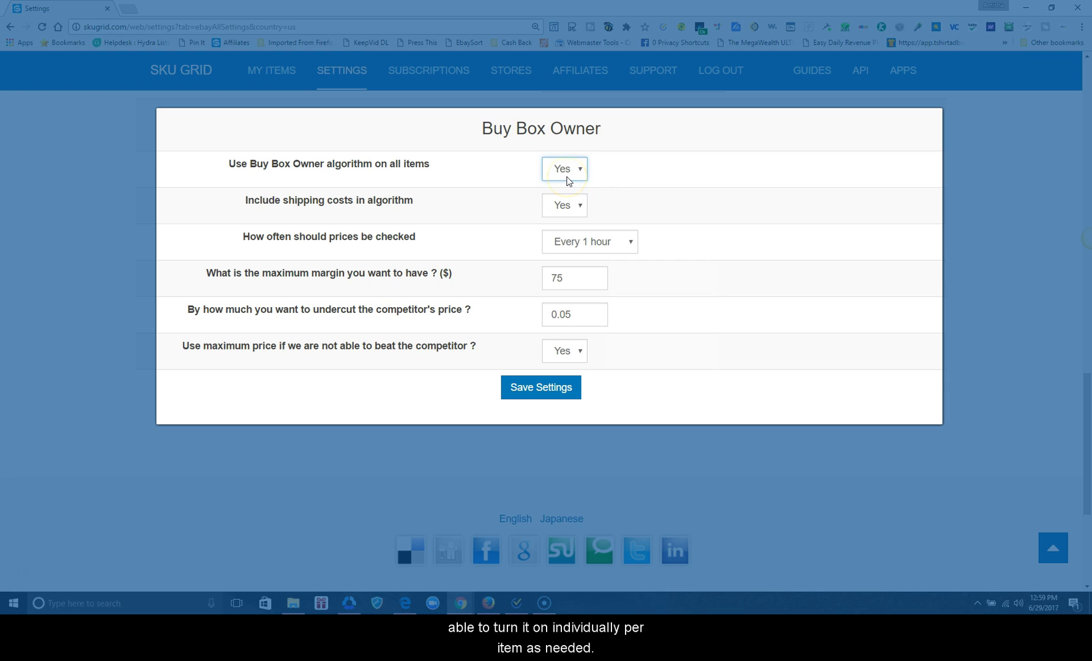
left_click(567, 178)
left_click(563, 197)
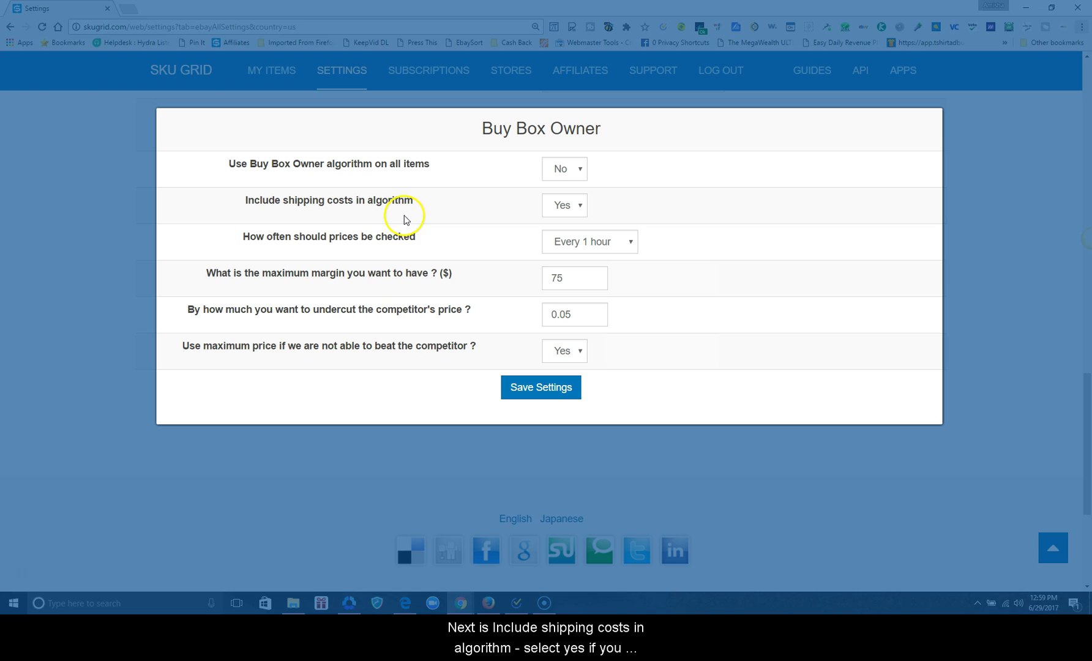
left_click(557, 206)
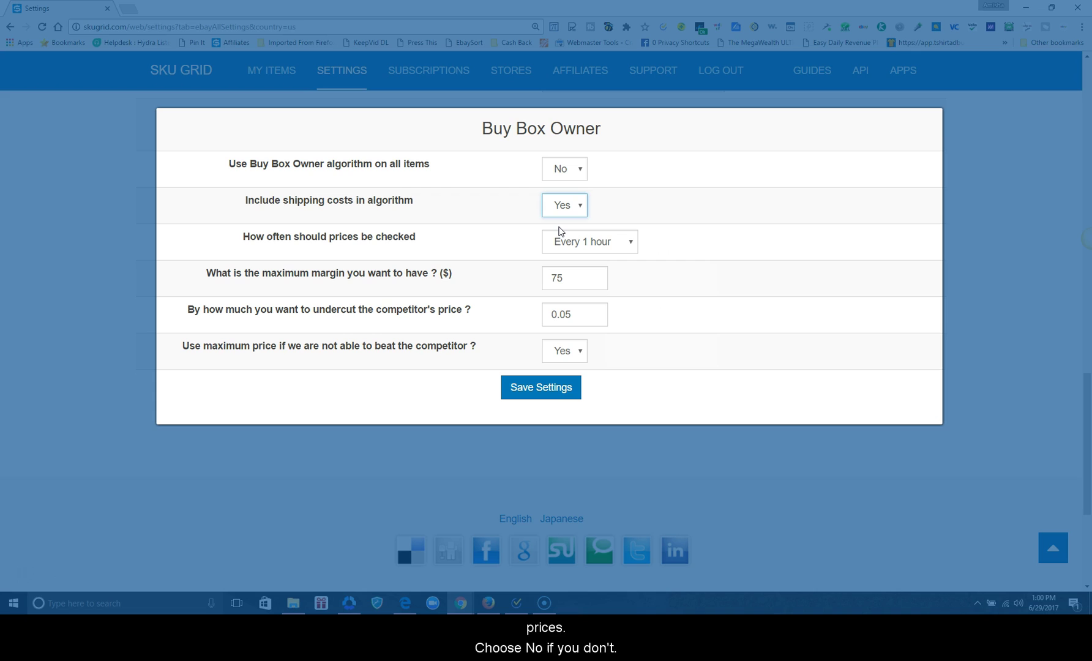
left_click(558, 231)
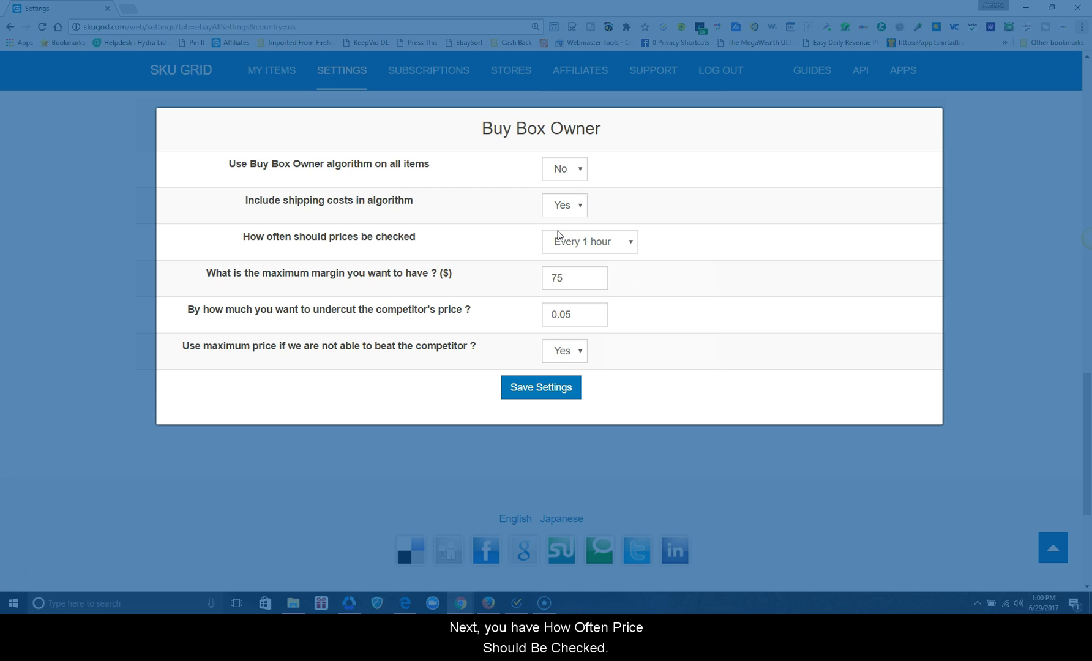
left_click(558, 246)
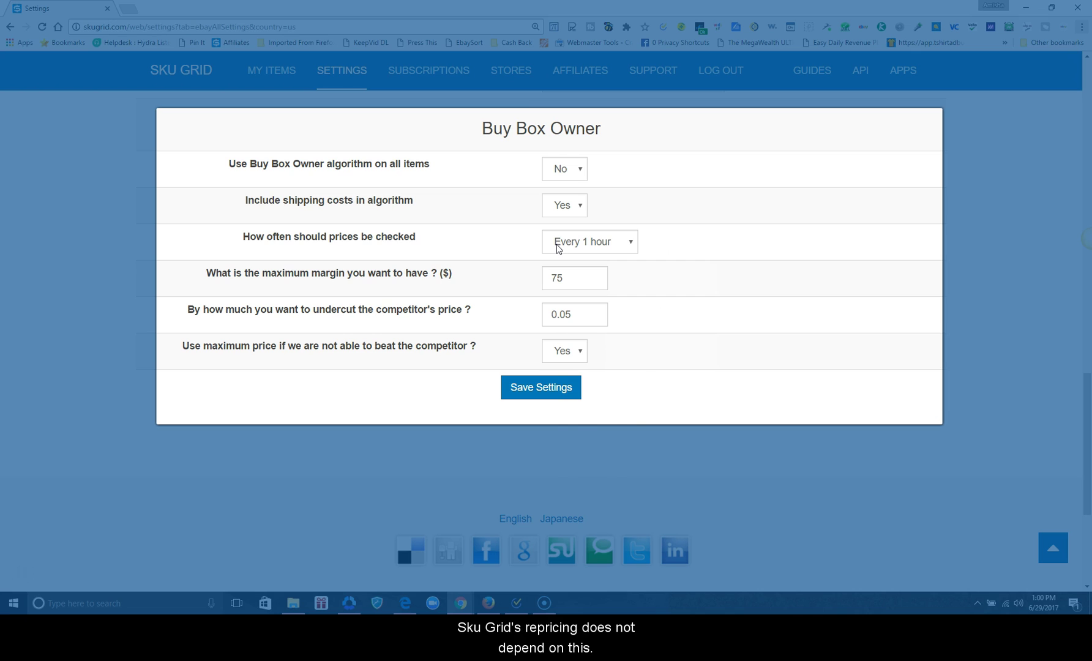
left_click(569, 273)
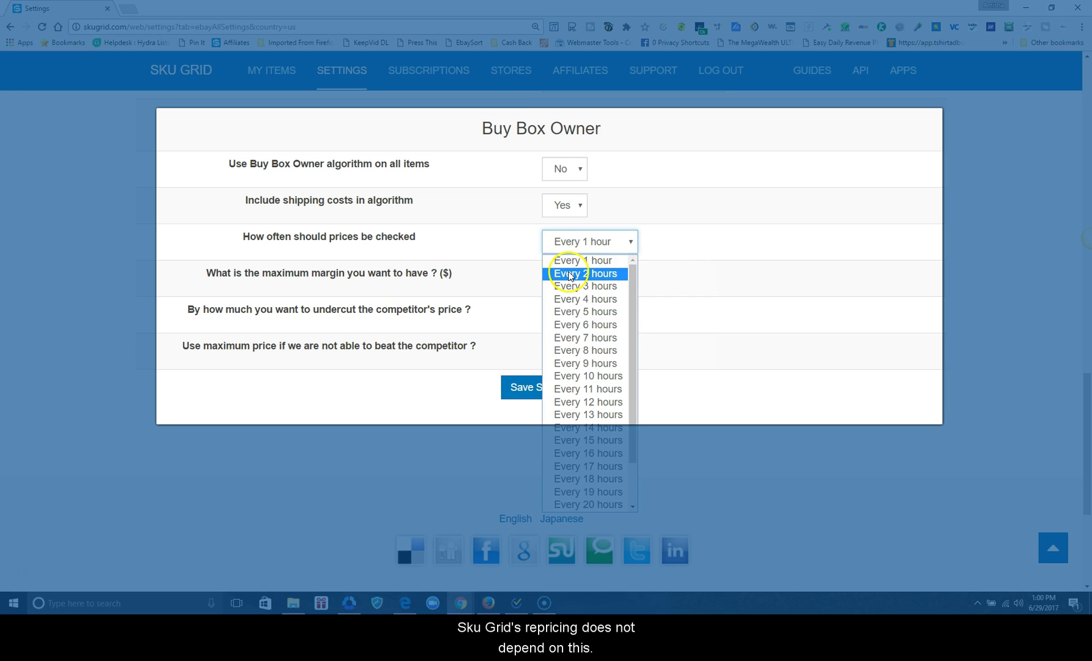
scroll(575, 352, "down", 1)
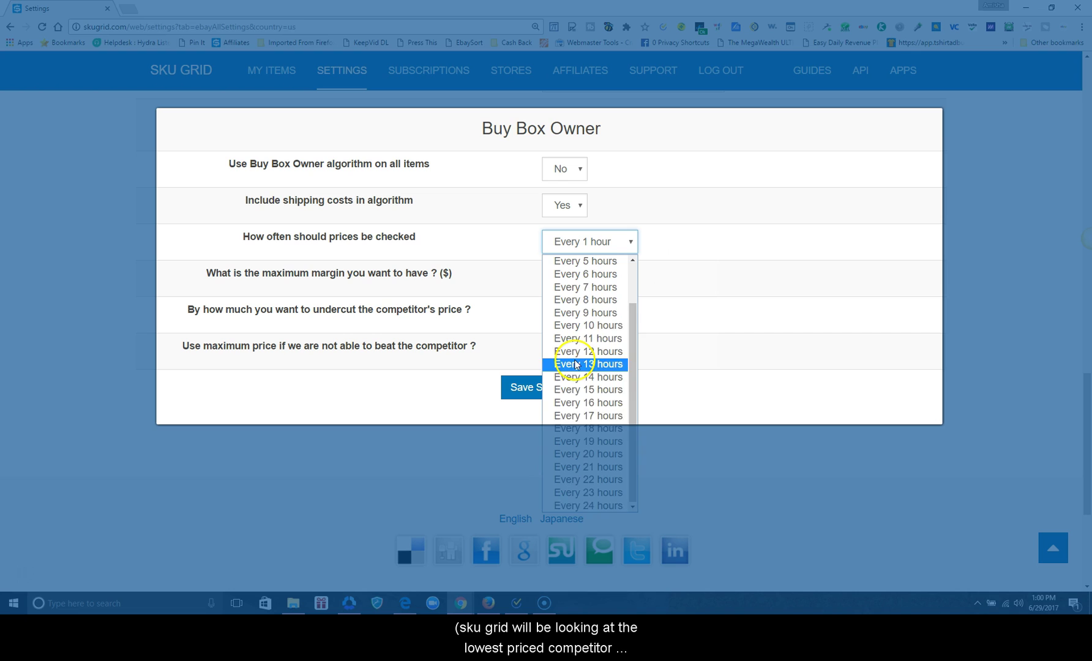
scroll(574, 358, "up", 1)
left_click(575, 266)
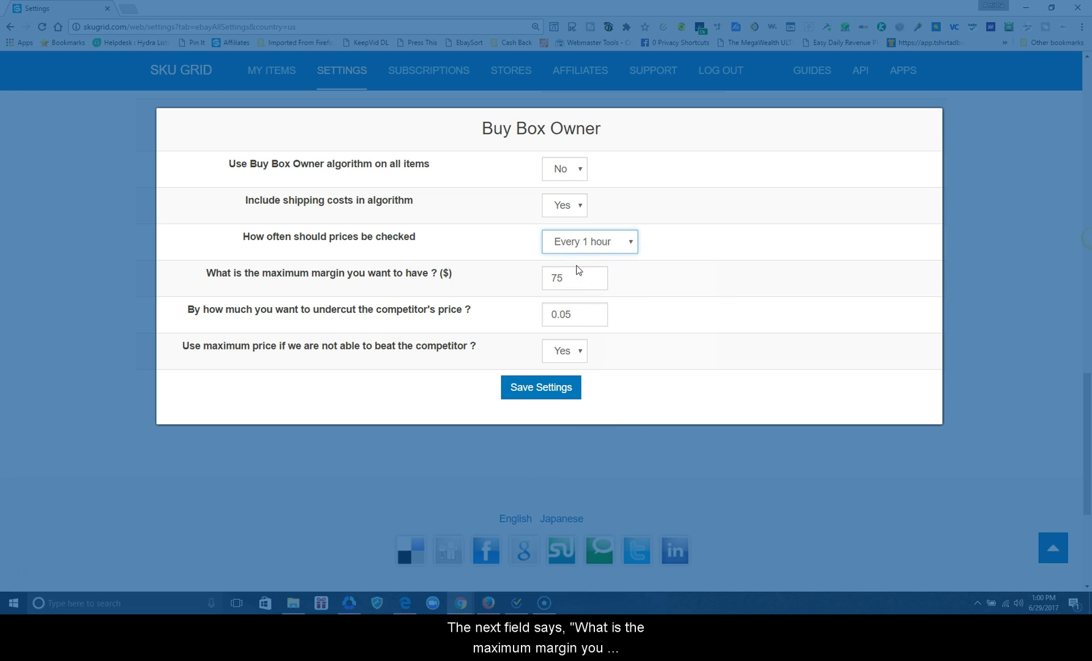
left_click(569, 266)
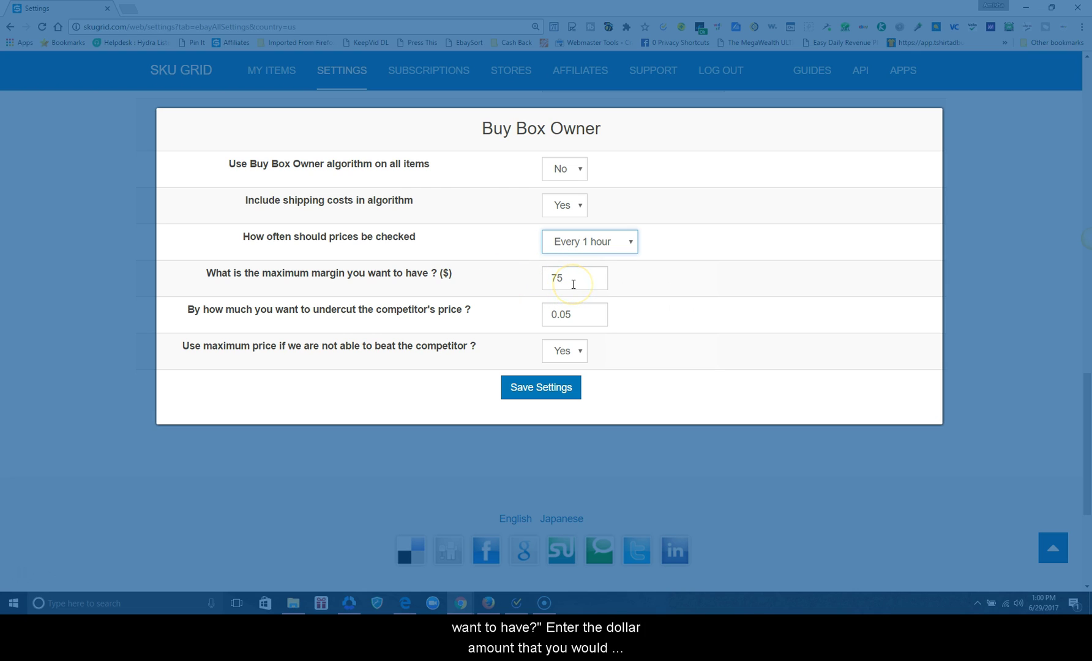
- Change the Buy Box Owner maximum margin from 75 to 20, leaving the undercut at 0.05
left_click(573, 284)
double_click(575, 285)
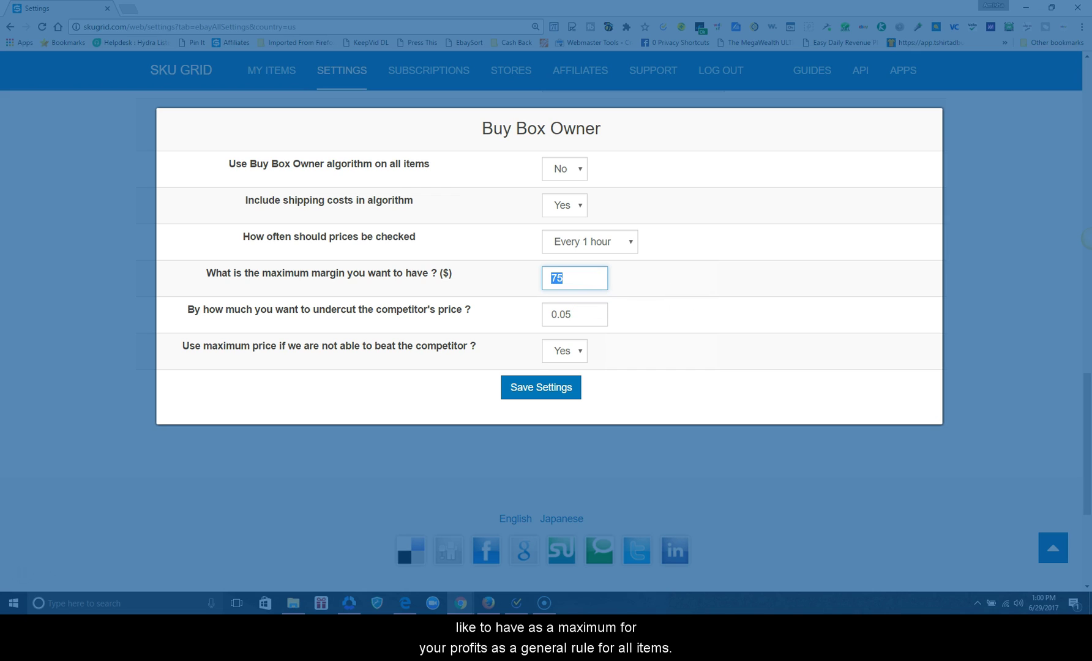
type("20")
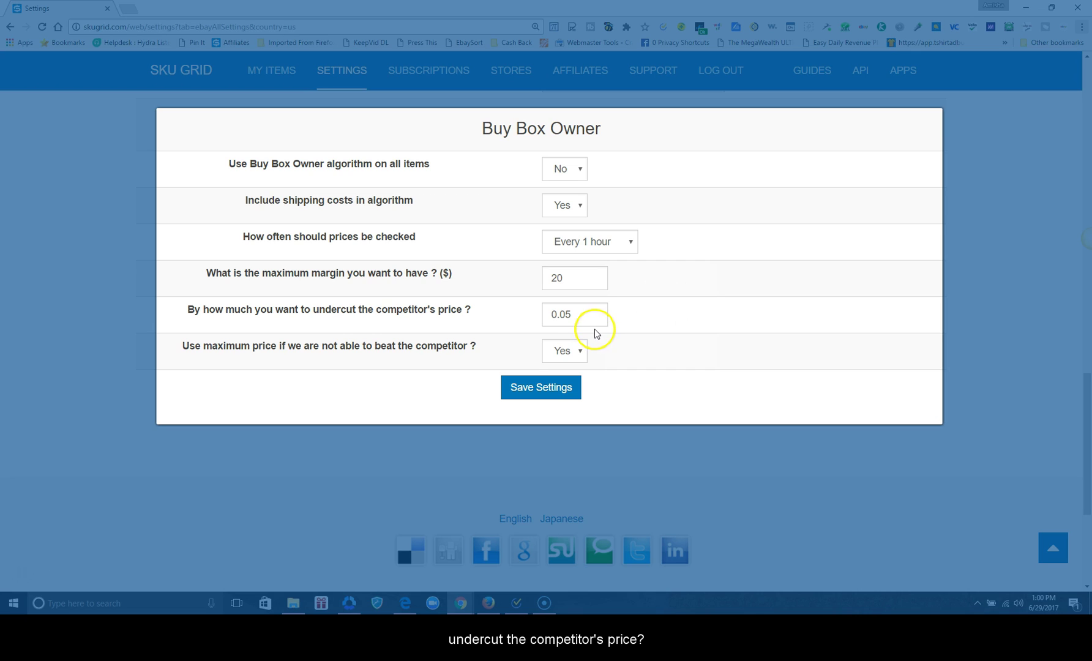
left_click(579, 315)
left_click_drag(579, 315, 547, 314)
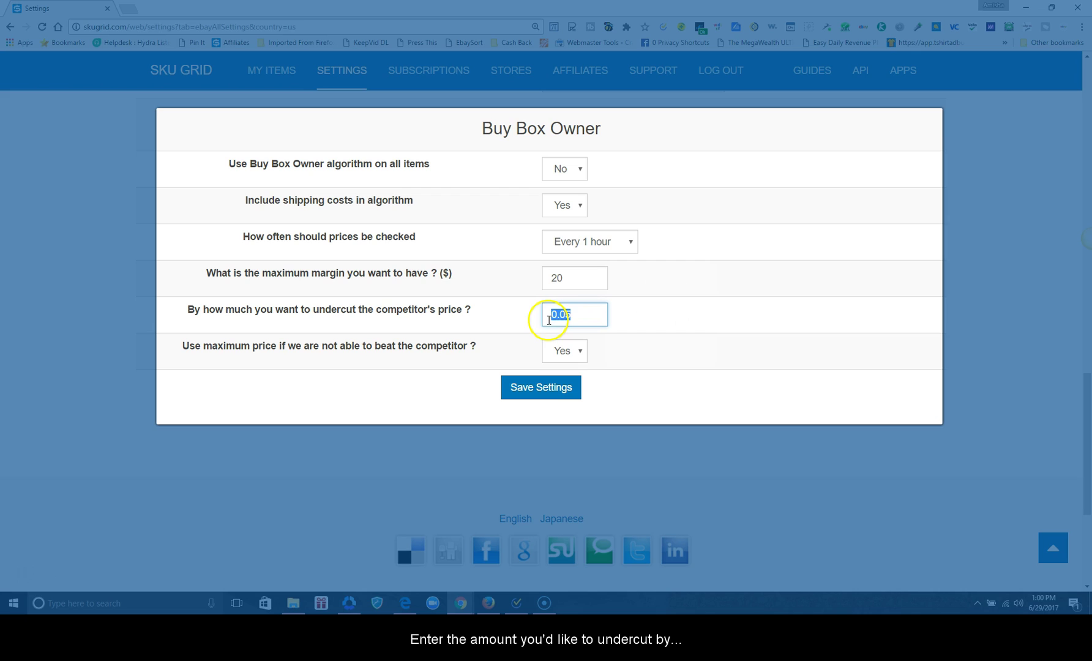
left_click(585, 321)
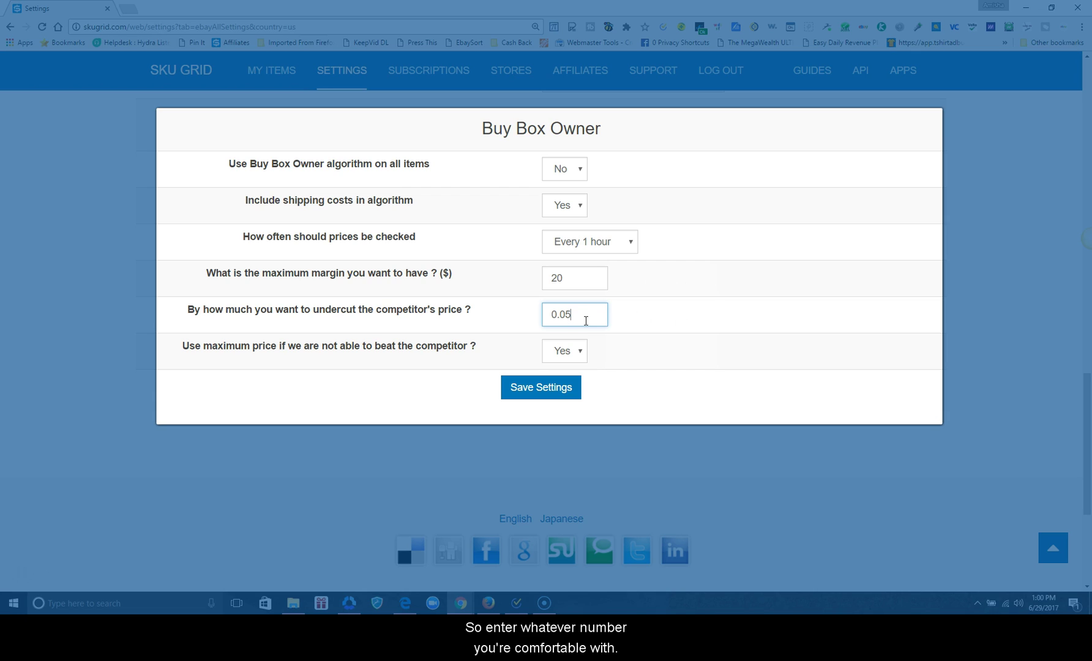
left_click_drag(586, 318, 549, 309)
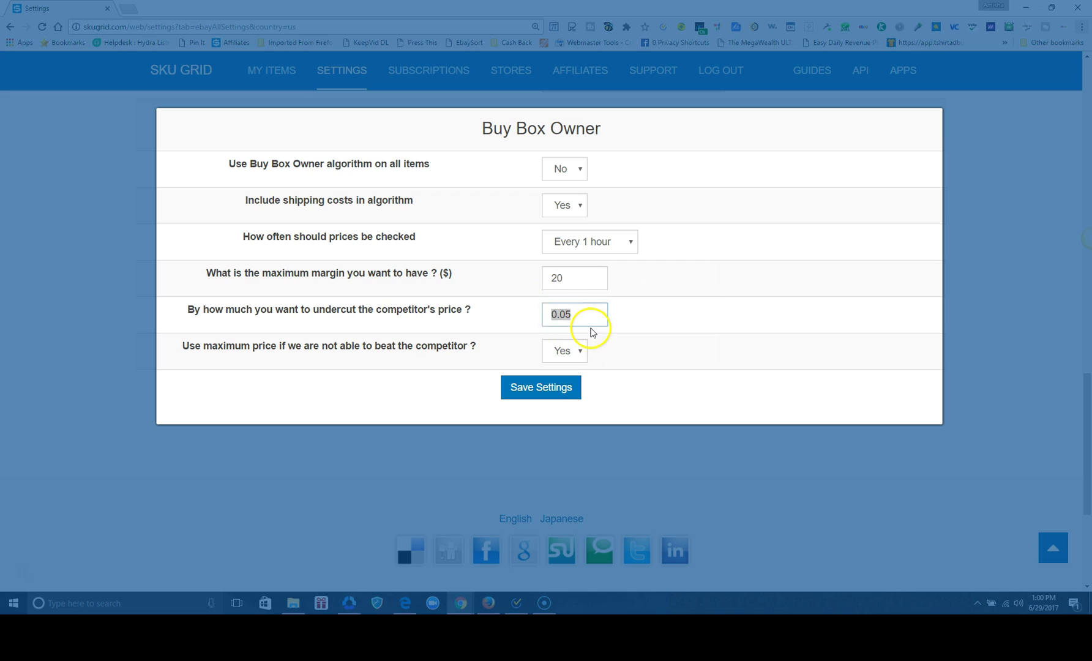
- Keep the $20 margin, 0.05 undercut and 'Use maximum price' Yes, and save the settings
left_click(593, 353)
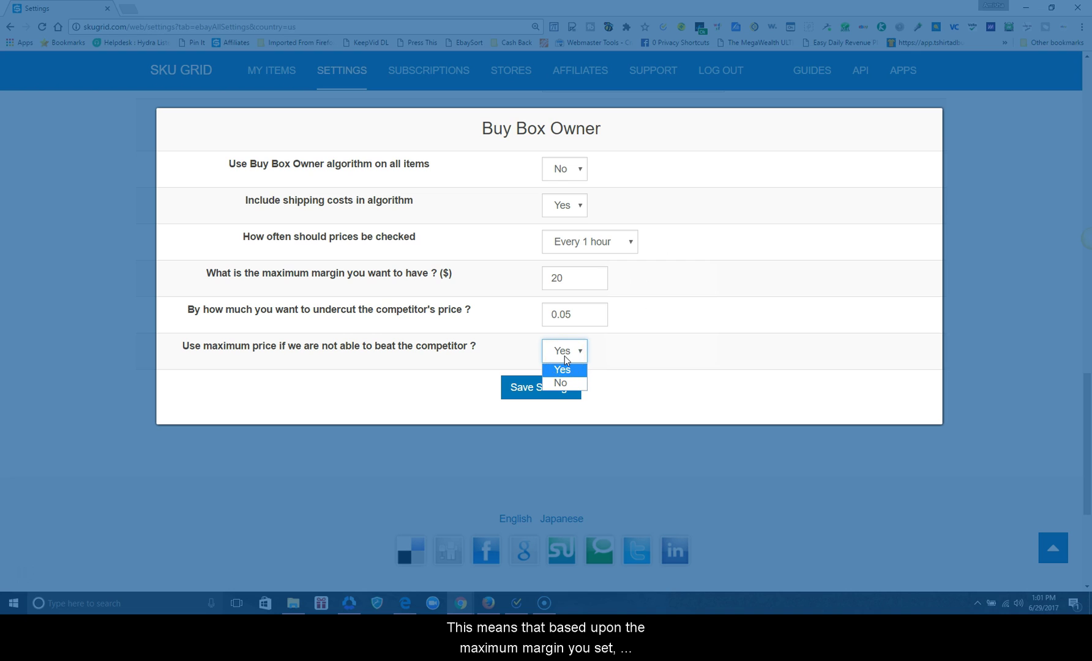
left_click(581, 273)
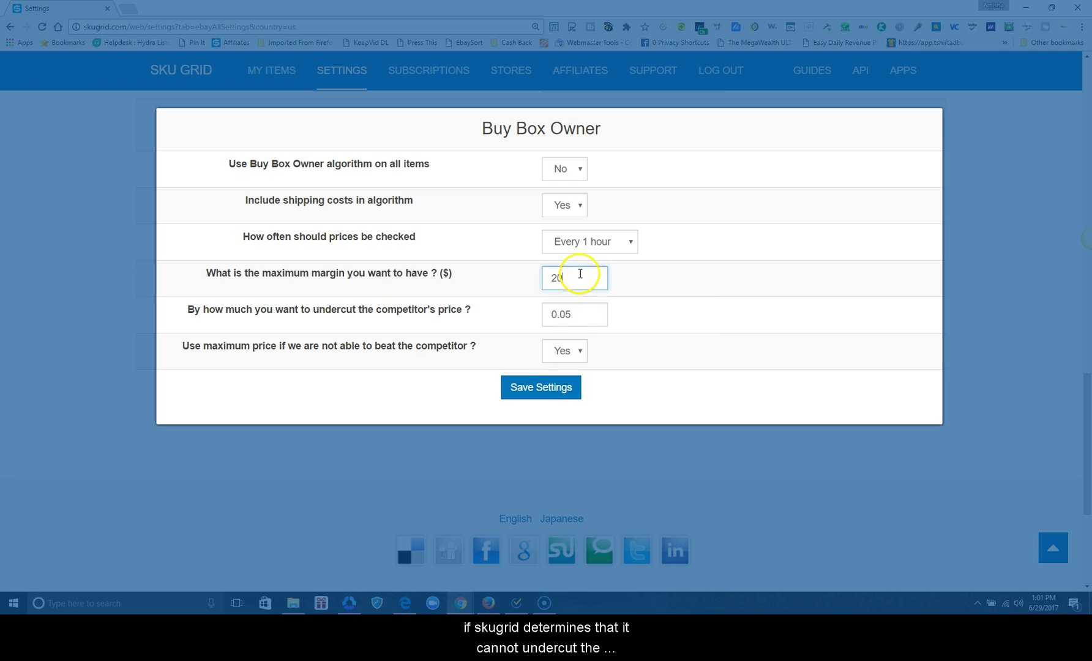
double_click(580, 274)
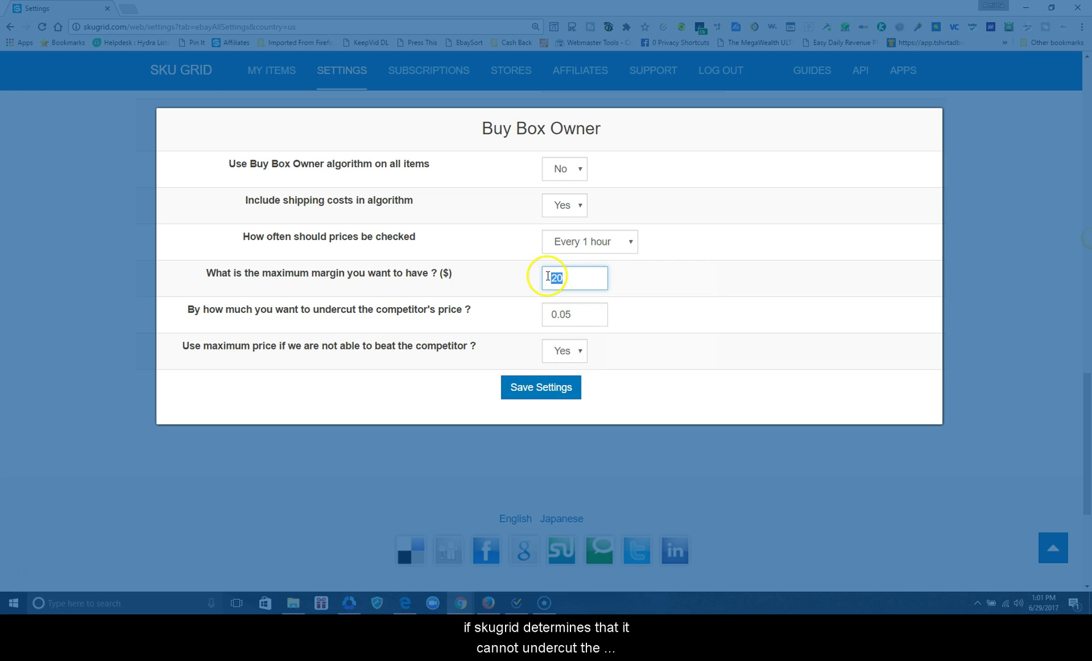
left_click(575, 357)
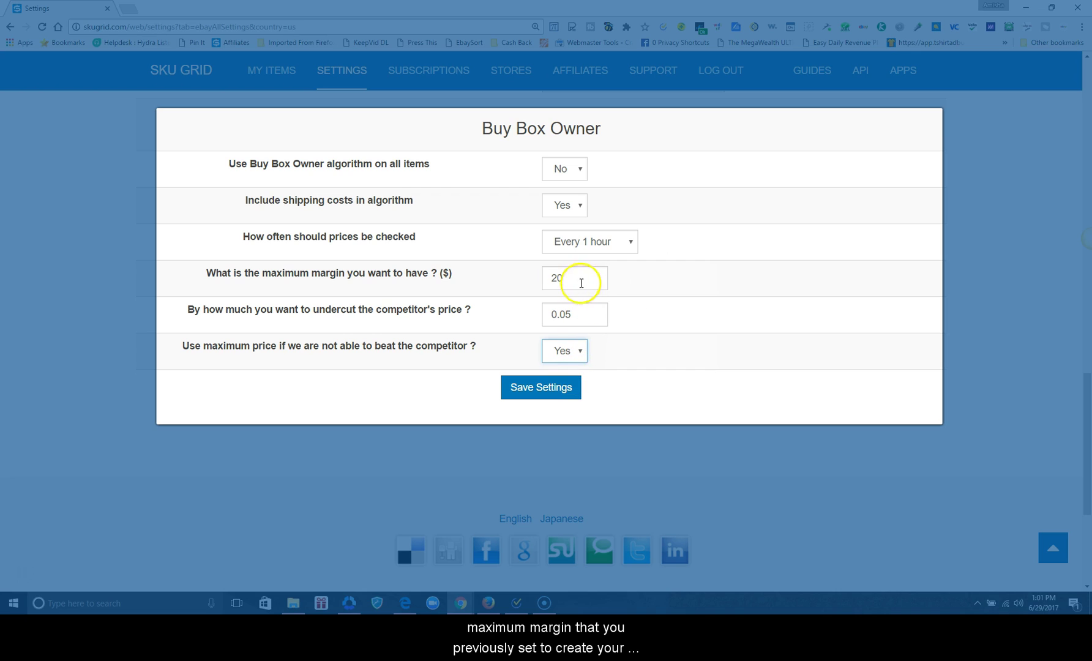
left_click_drag(569, 280, 549, 280)
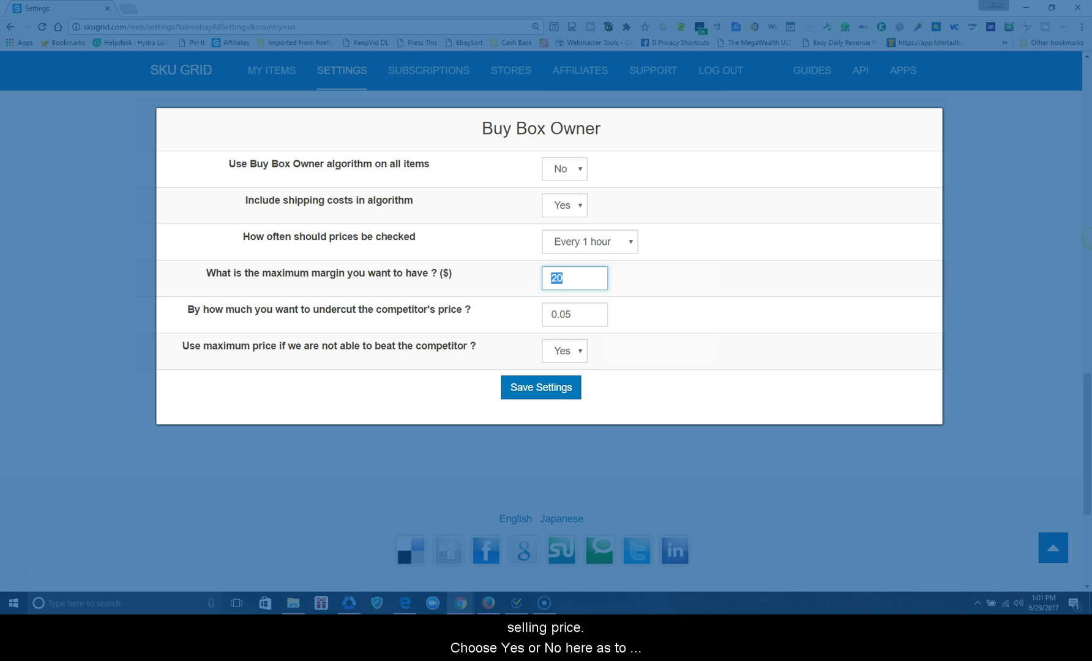
left_click(614, 429)
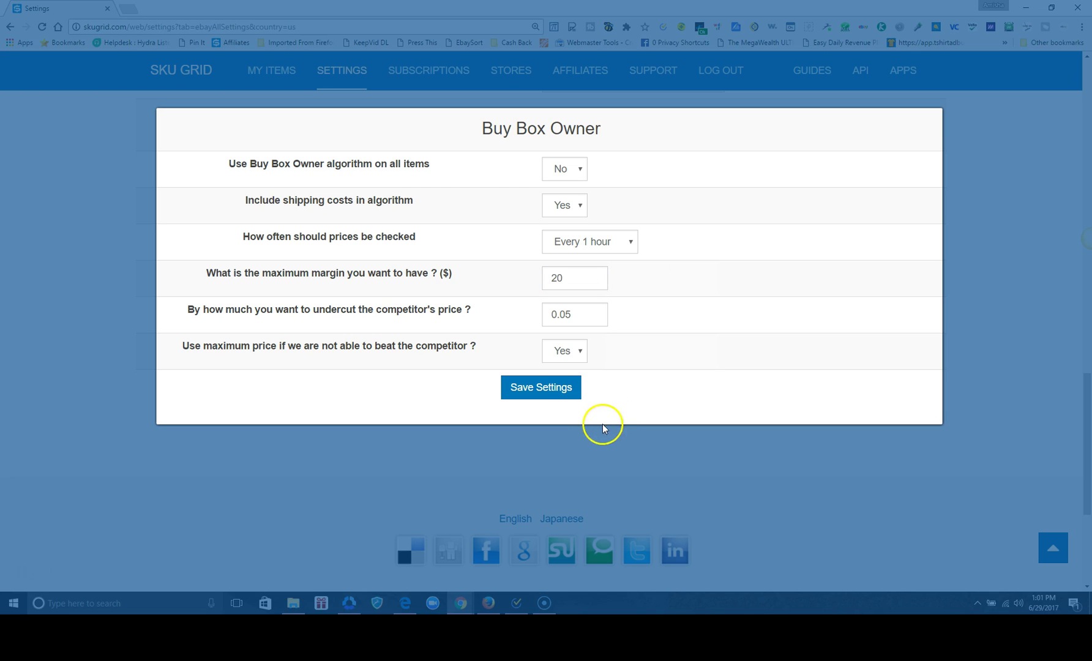
left_click(556, 398)
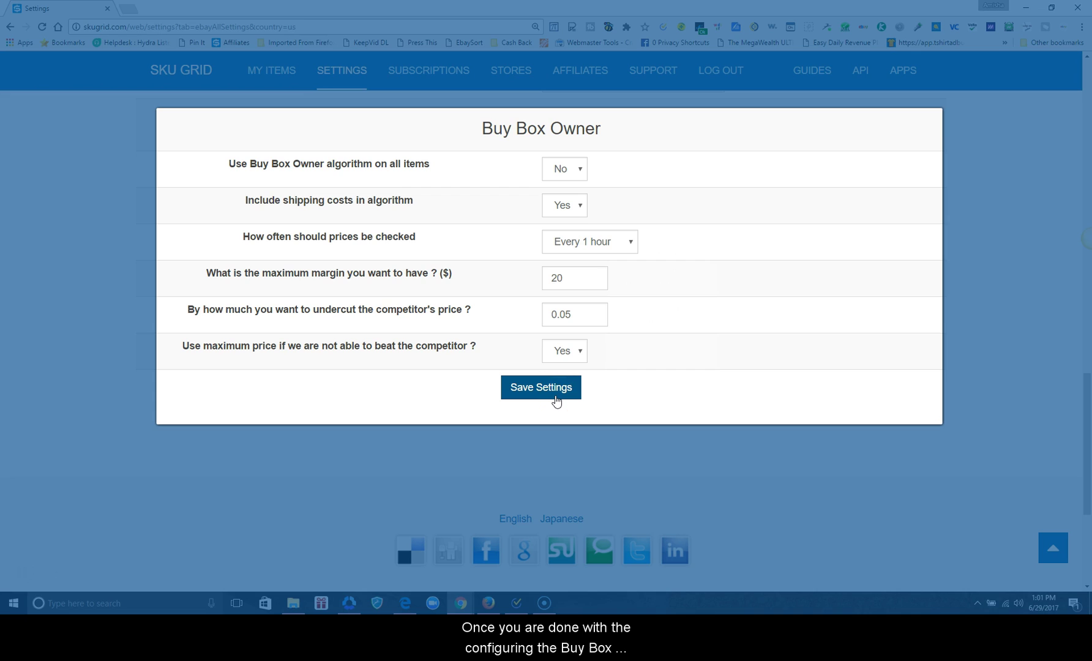
left_click(553, 391)
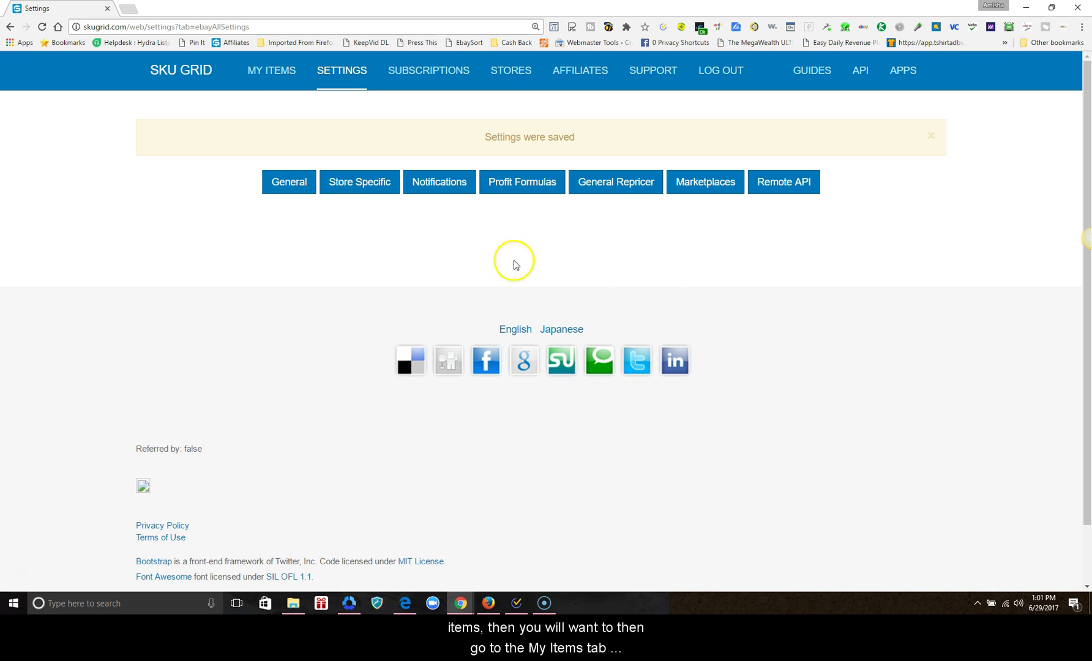
- In My Items, apply Batch Options > Force All Items to Reprice and confirm
left_click(278, 74)
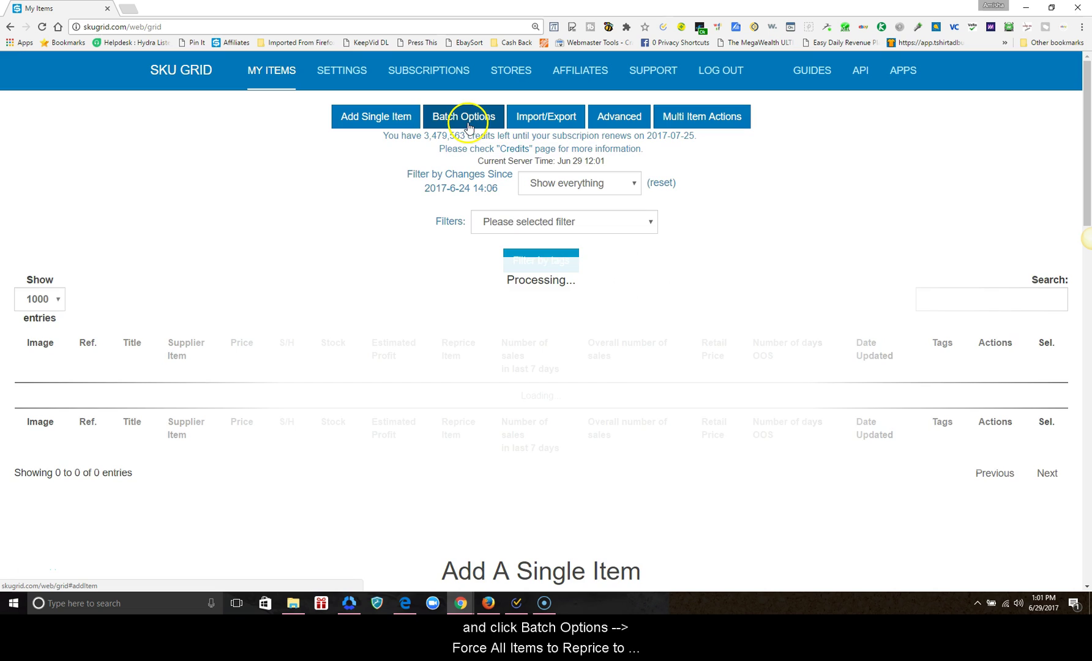
left_click(463, 117)
left_click(531, 183)
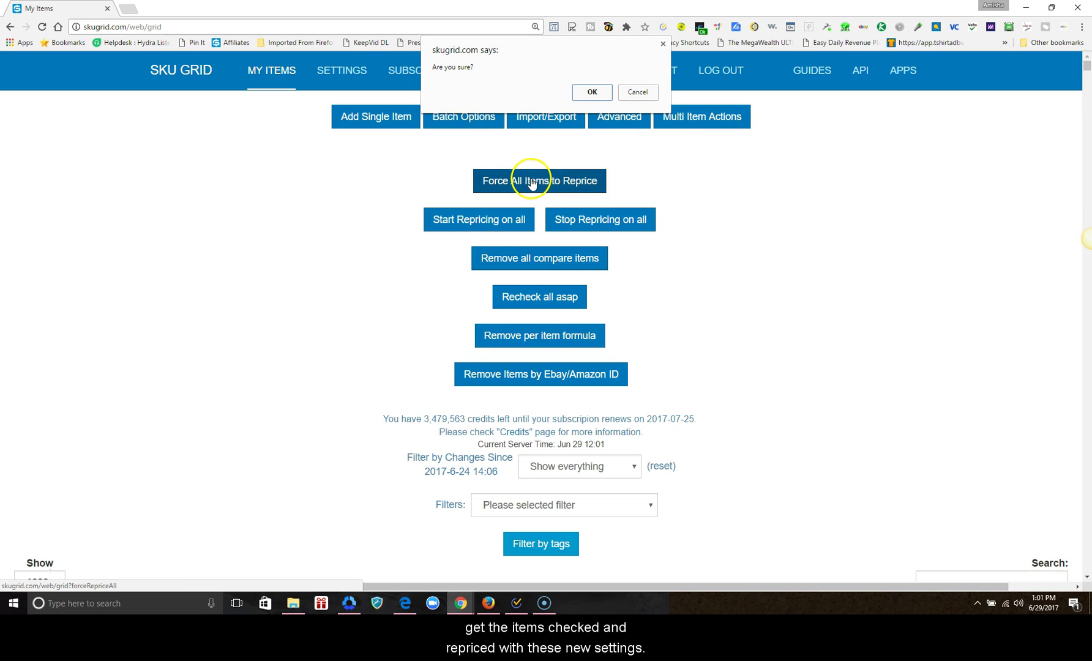
left_click(597, 92)
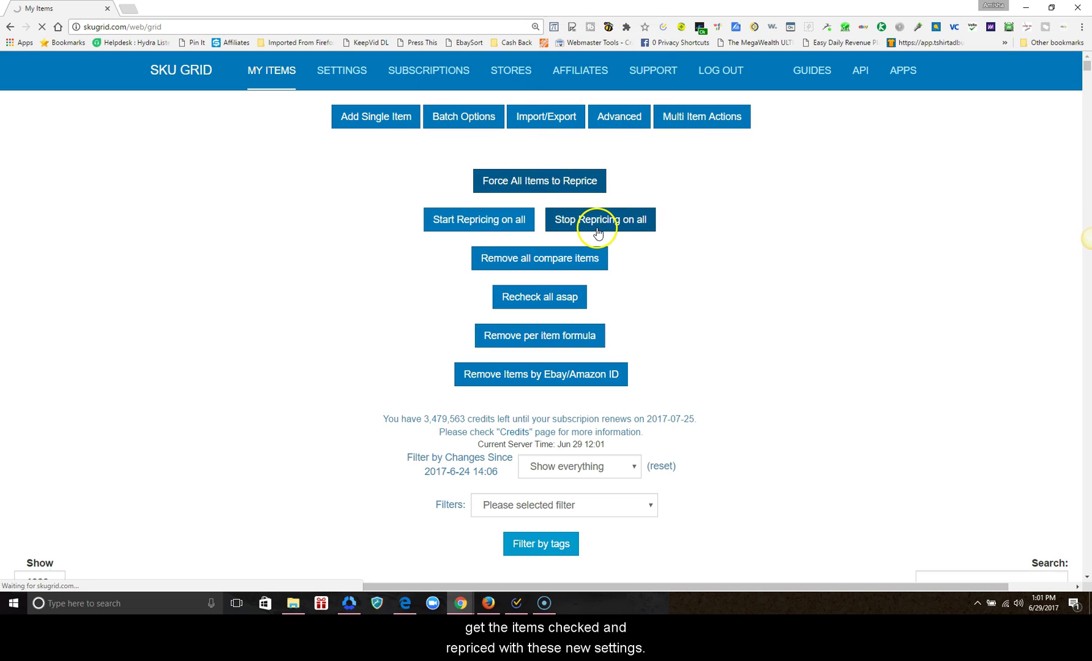
left_click(595, 228)
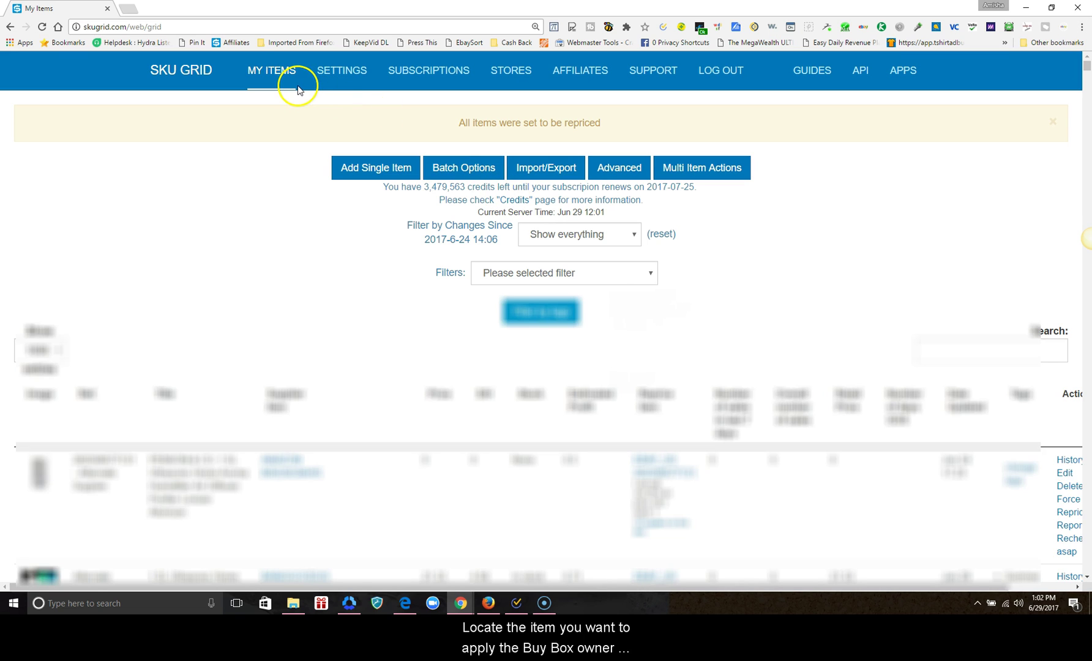
- Edit the first item, set 'Use Buy Box Owner Algorithm on this item' to Yes, and update it
scroll(658, 470, "down", 1)
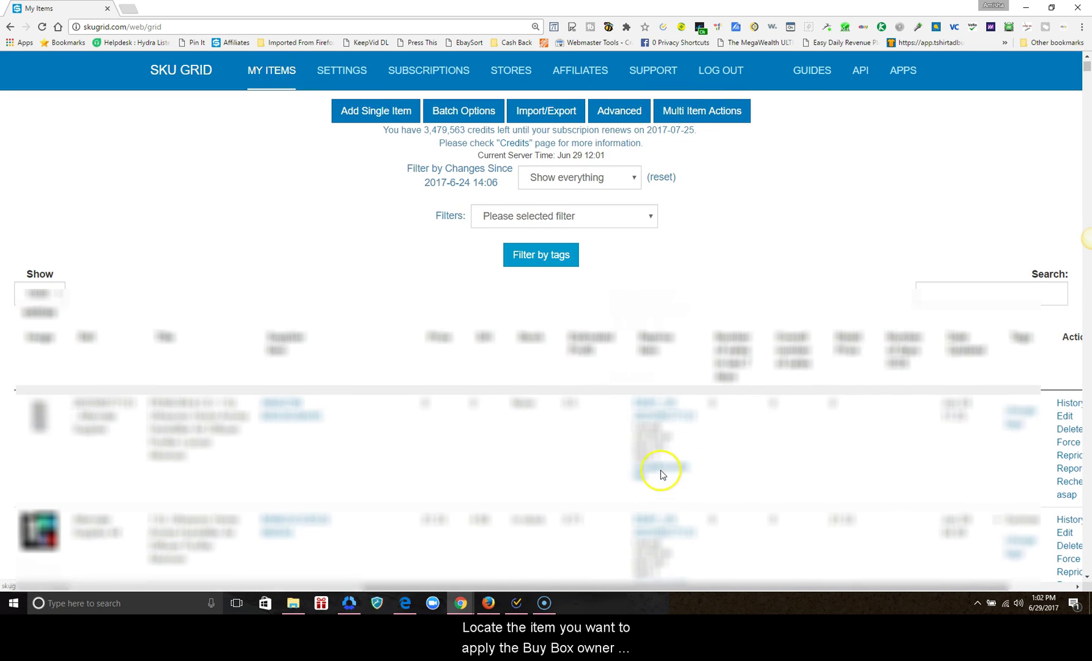
left_click(1069, 416)
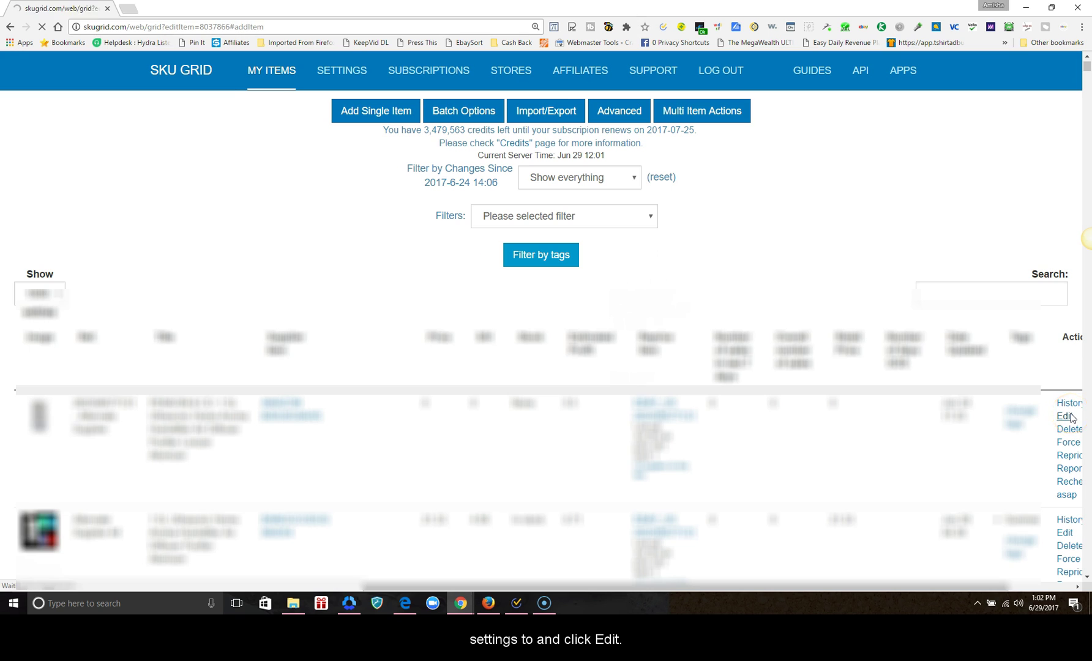
scroll(305, 205, "down", 6)
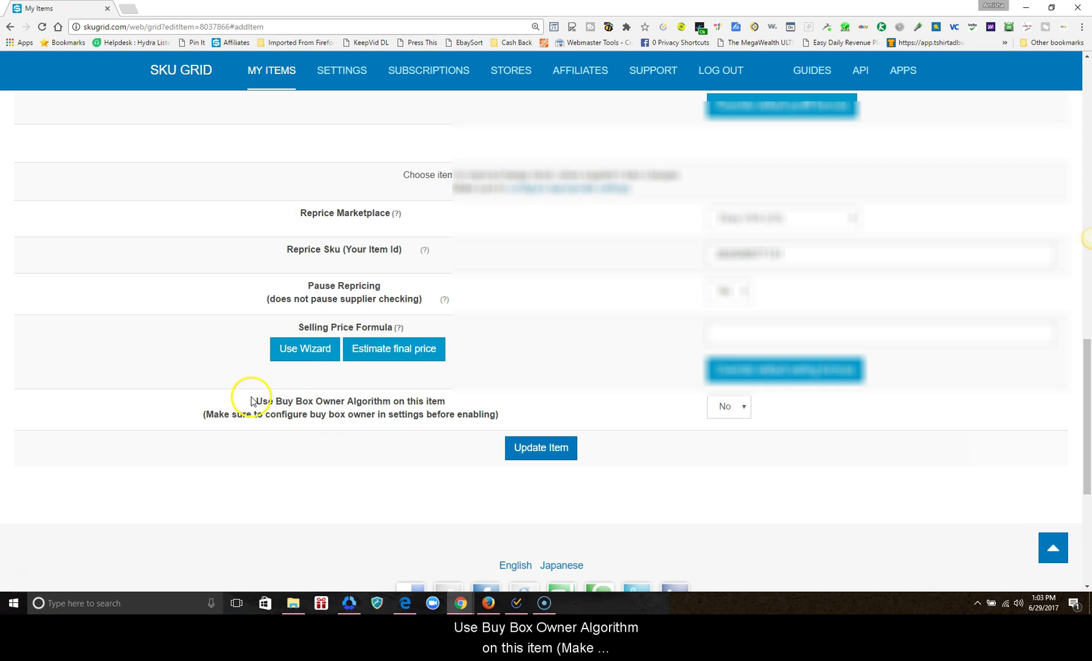
left_click_drag(255, 401, 447, 402)
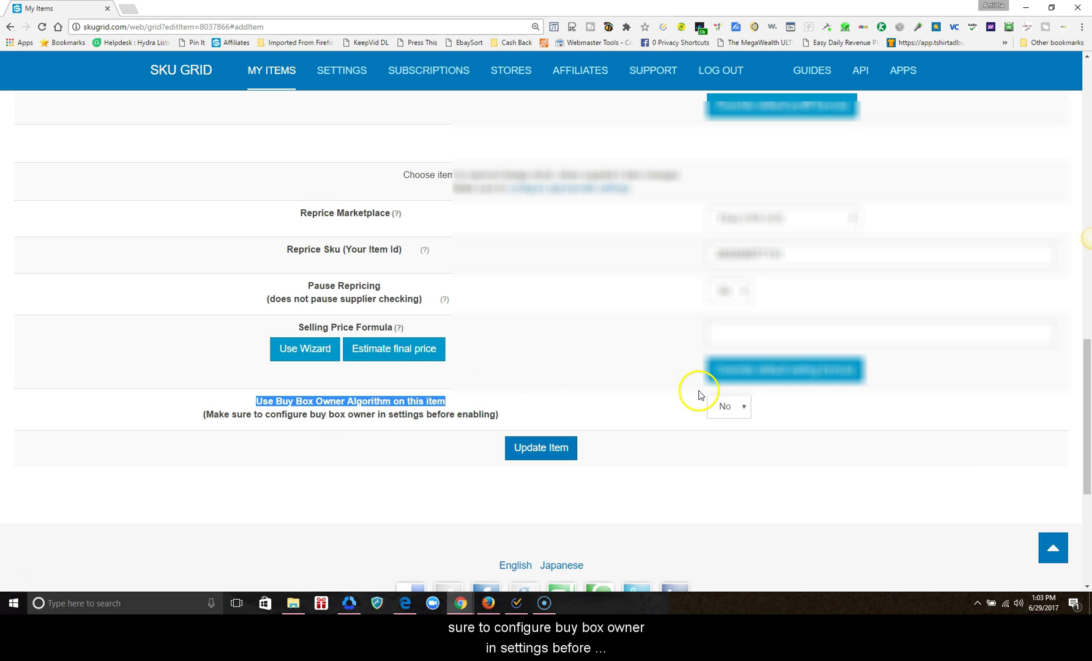
left_click(520, 412)
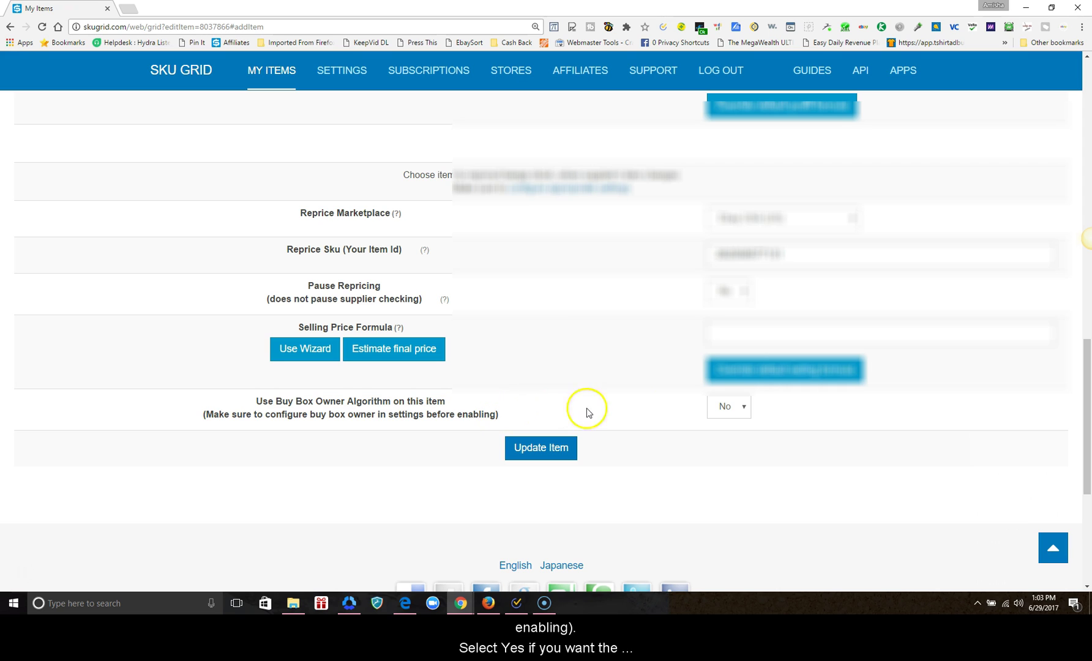
left_click(735, 407)
left_click(726, 425)
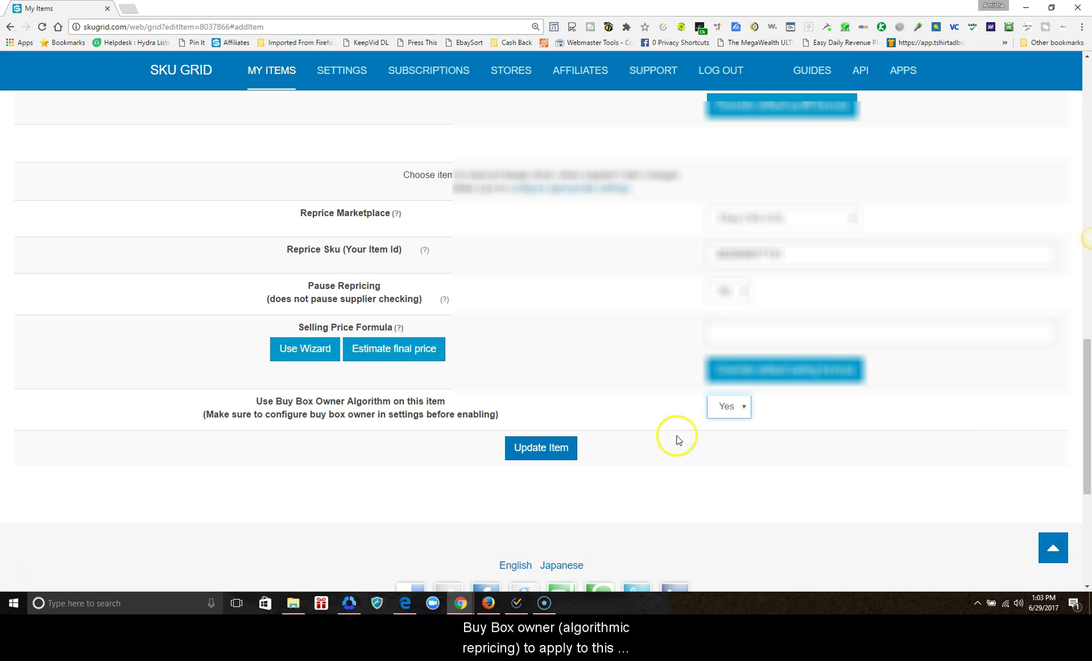
left_click(540, 449)
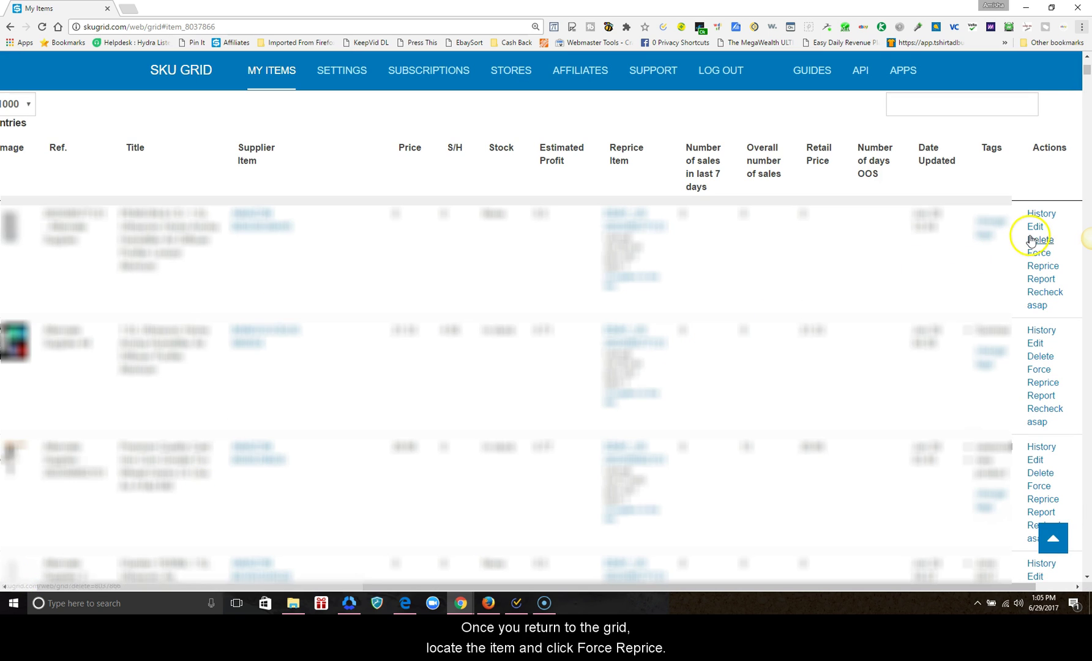
- Force Reprice the first item row and confirm with OK
left_click(1041, 260)
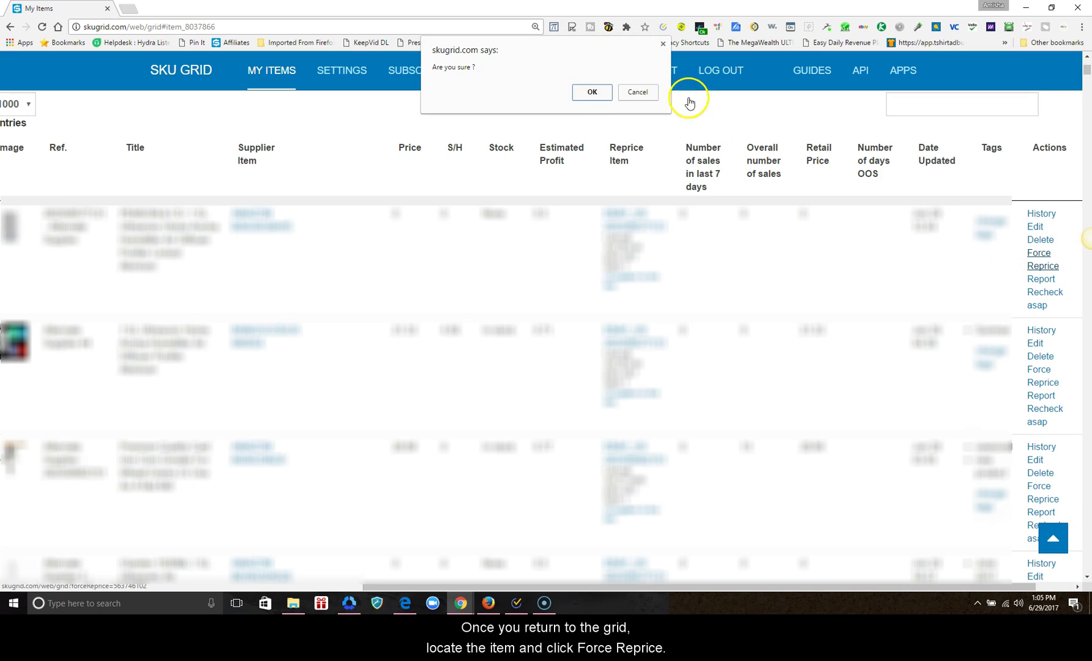
left_click(592, 92)
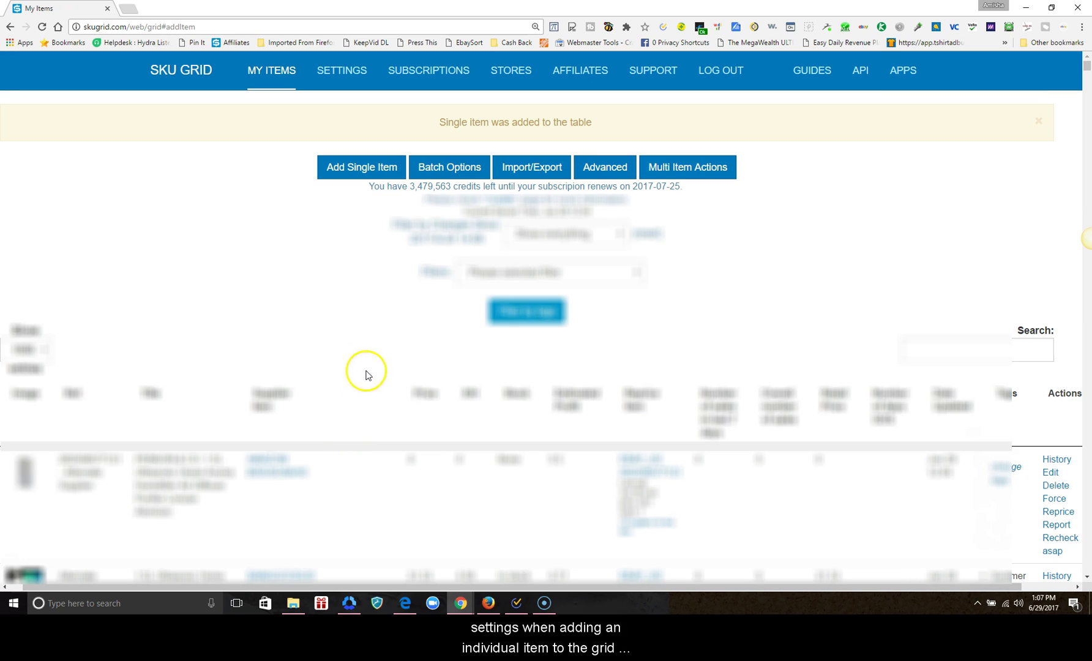
- Add a single item on Ebay USA (US) with Use Buy Box Owner Algorithm set to Yes
left_click(346, 172)
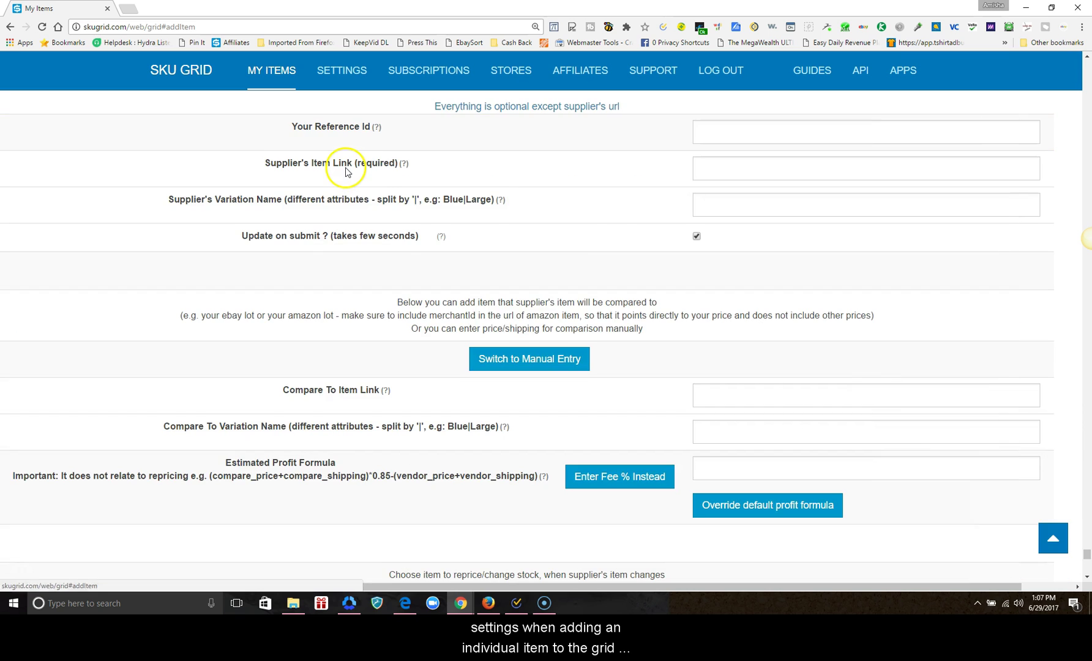
scroll(664, 247, "down", 5)
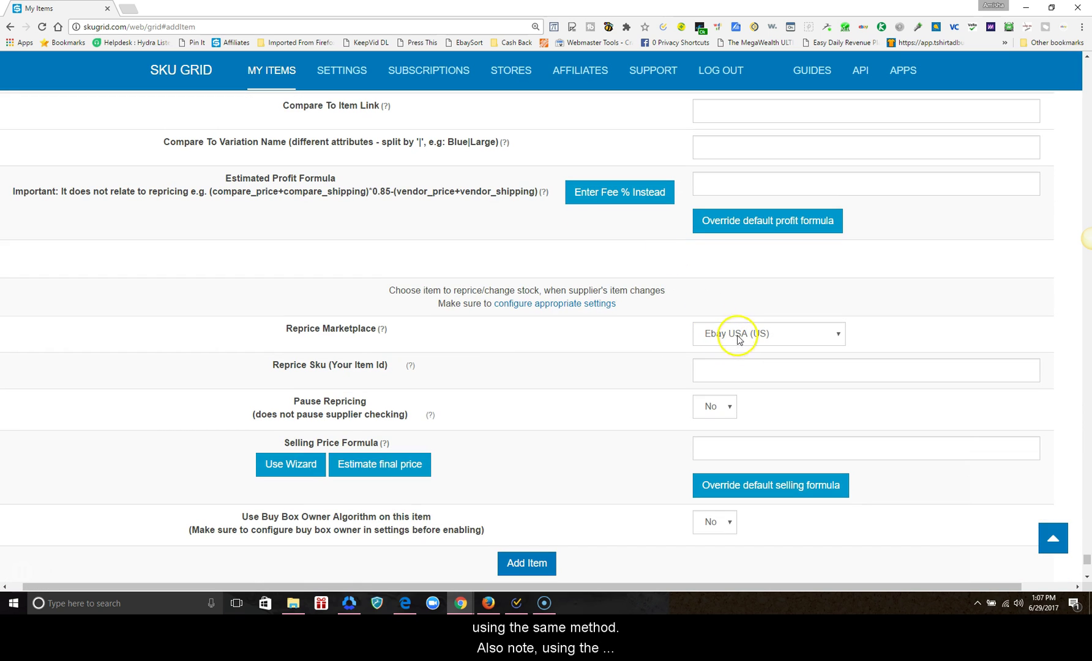
left_click(709, 335)
left_click(709, 335)
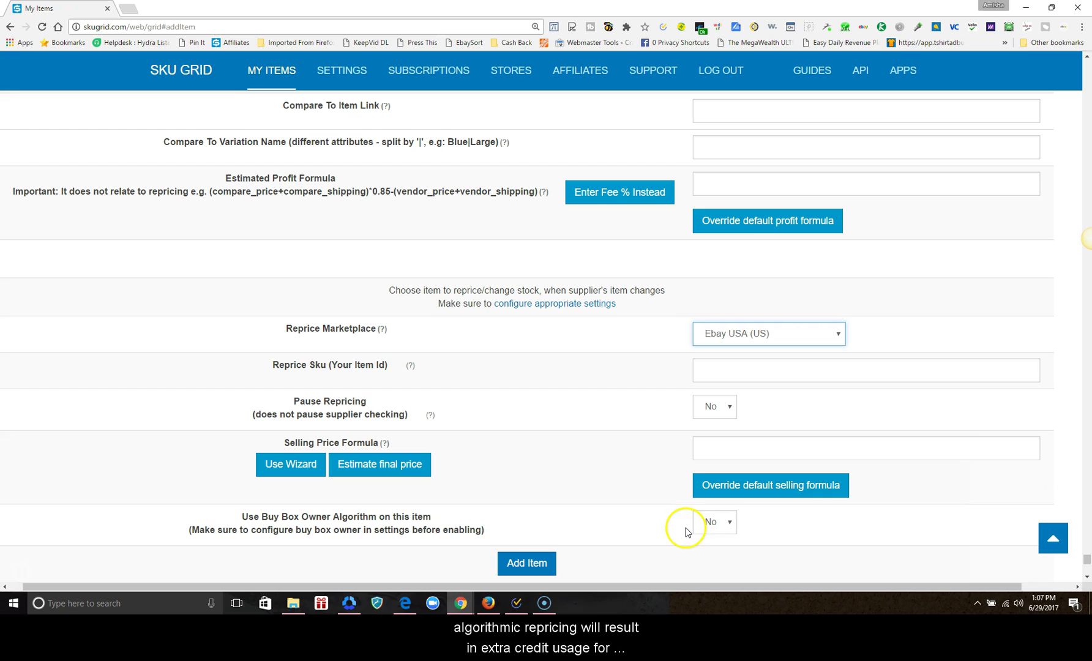
left_click(712, 521)
left_click(713, 548)
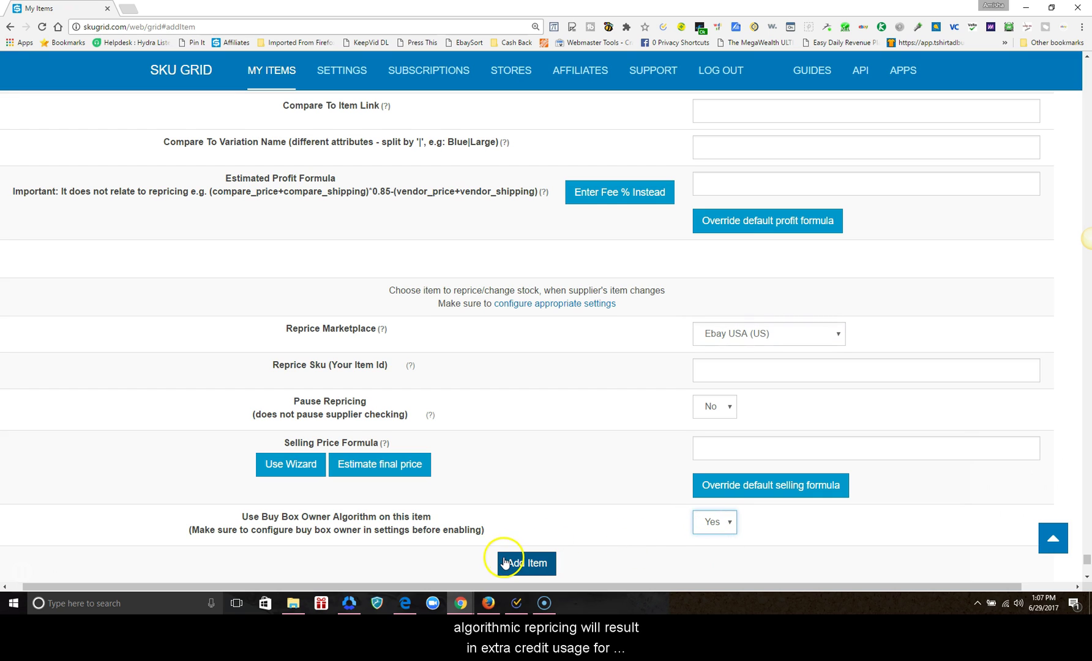
left_click(666, 491)
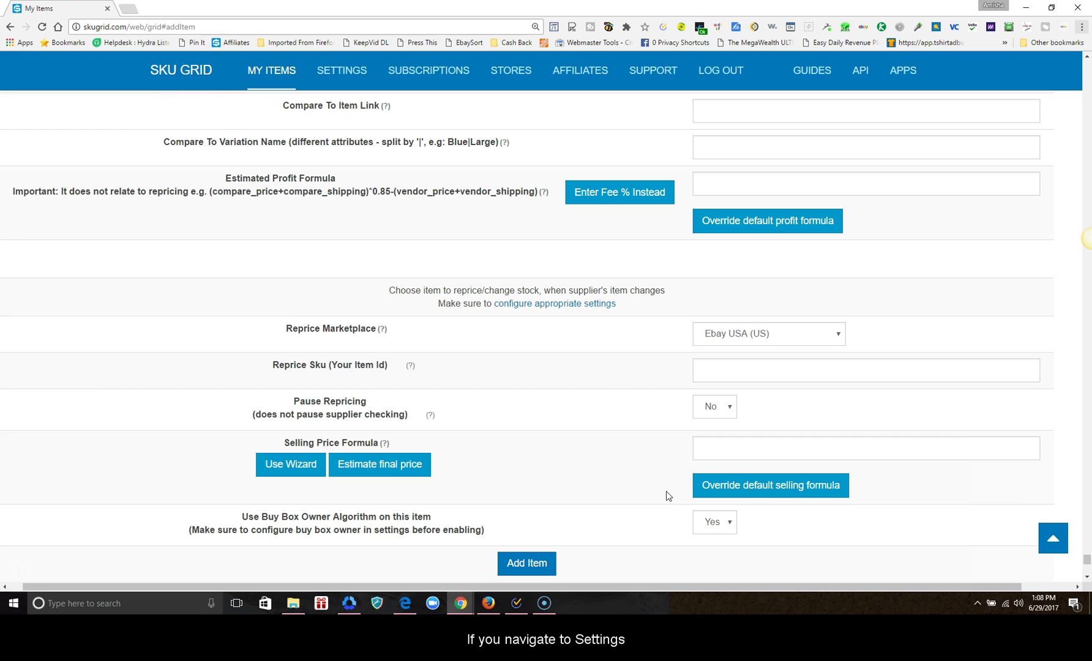
- Go to Settings > Marketplaces > Amazon > US and scroll down to Buy Box Owner
left_click(352, 80)
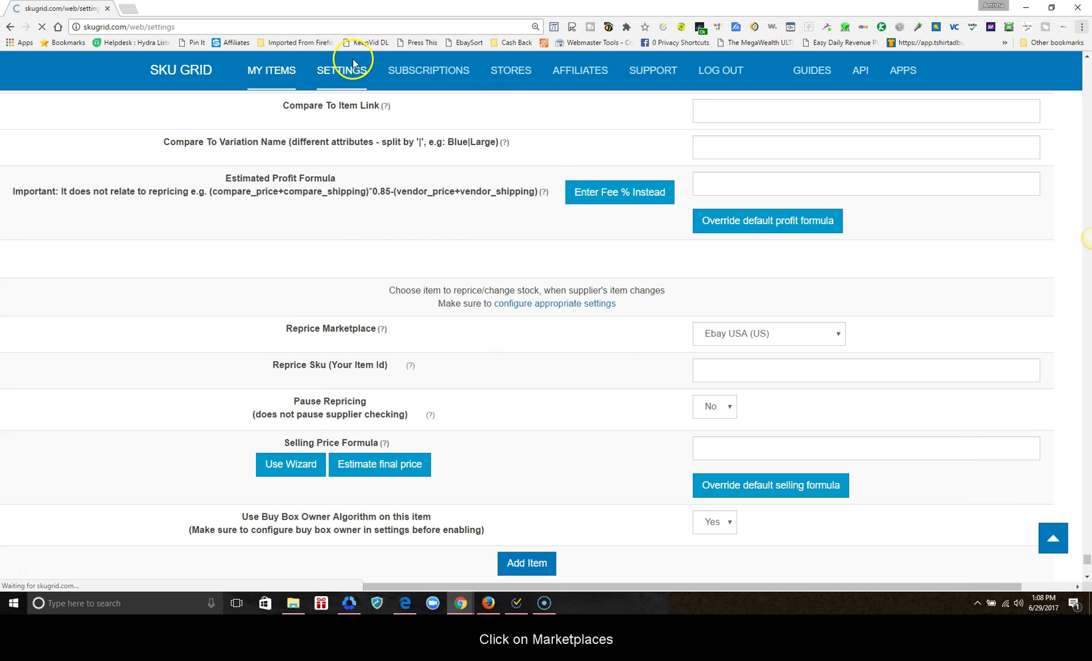
left_click(703, 139)
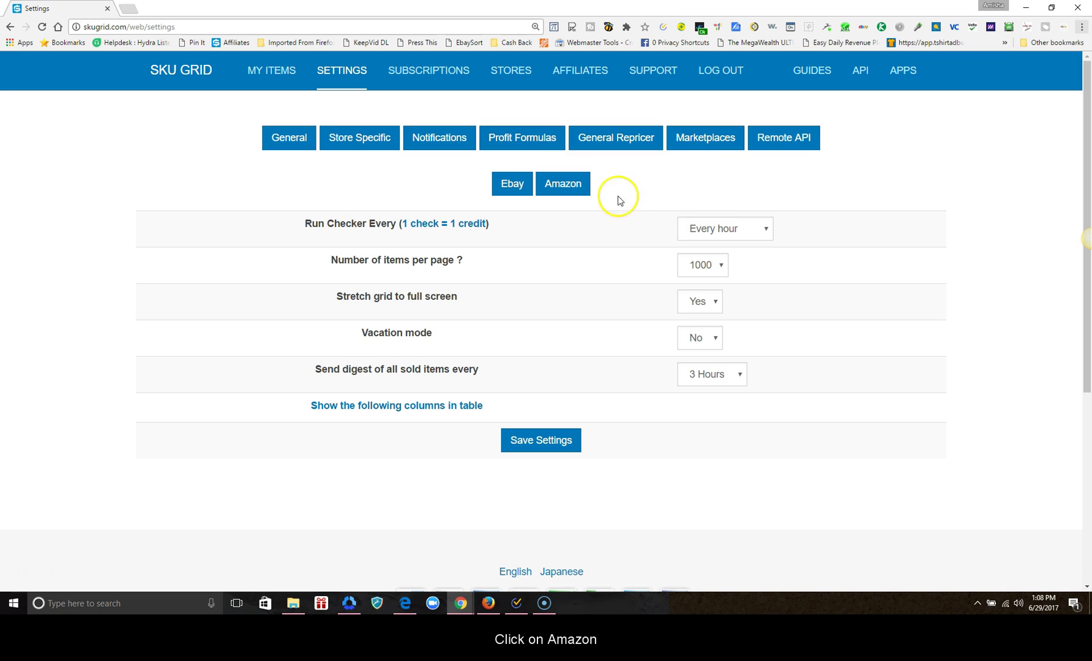
left_click(565, 183)
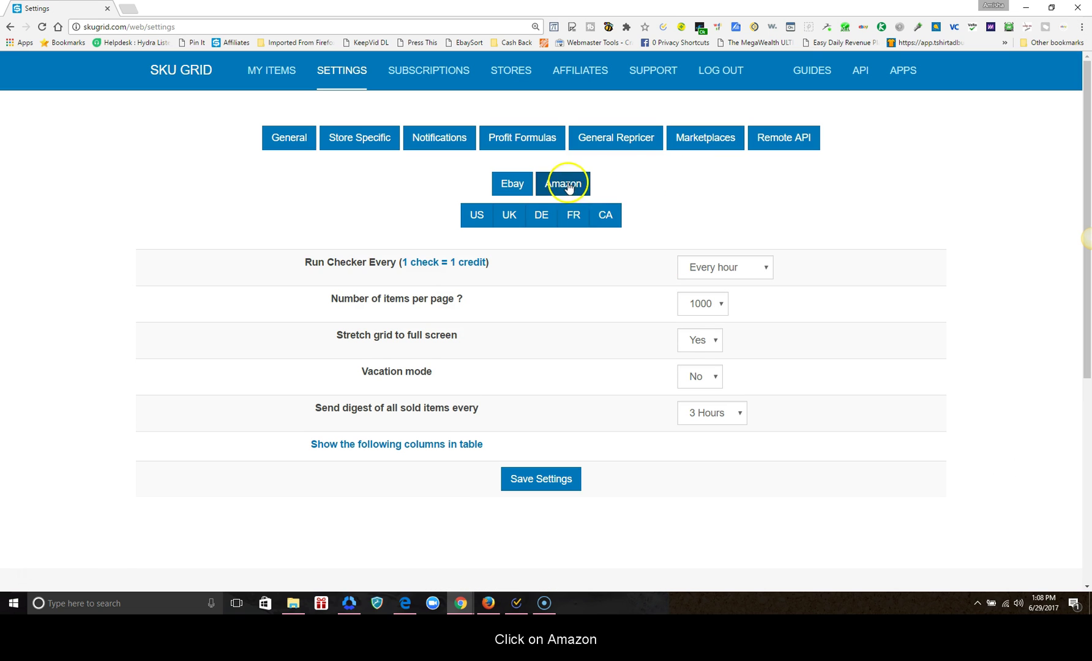
left_click(477, 215)
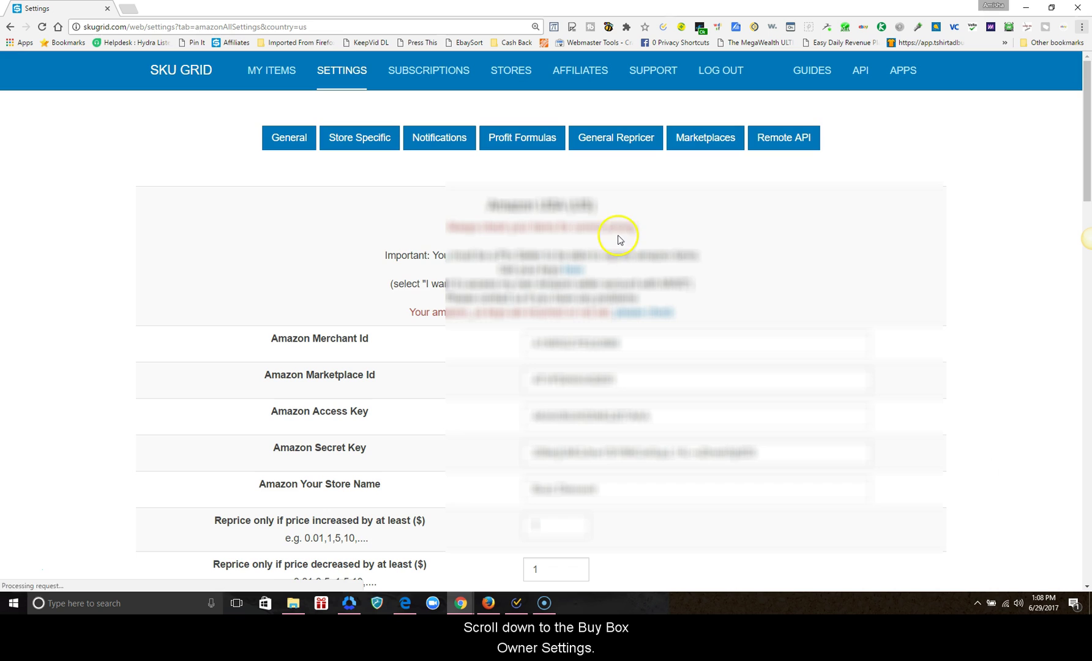
scroll(864, 241, "down", 12)
scroll(863, 242, "down", 6)
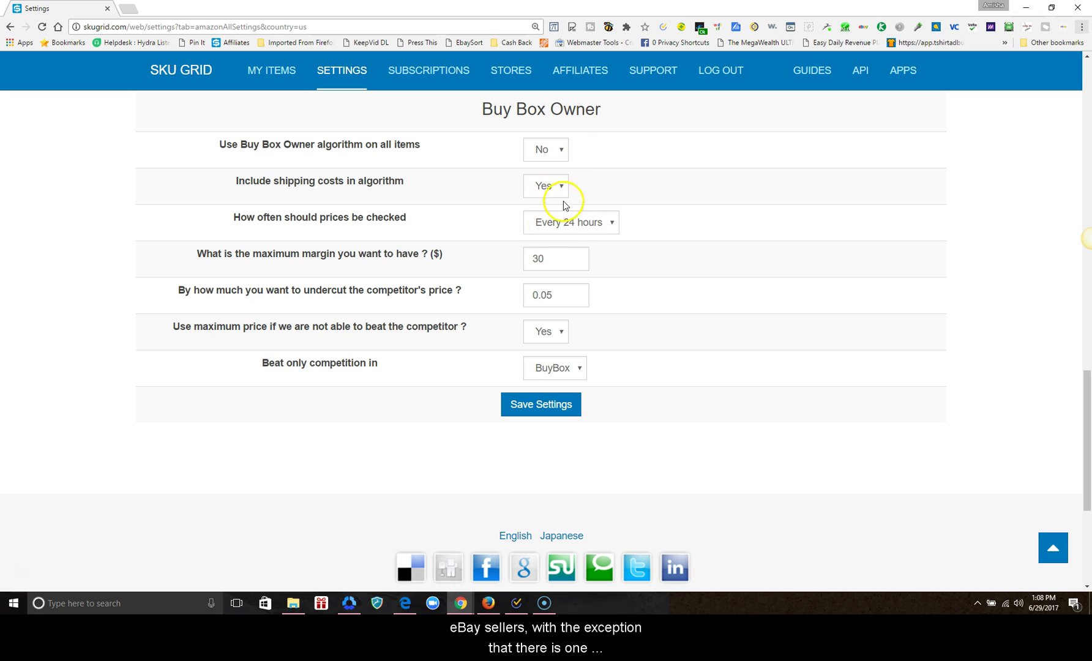
- Set price checks to Every 1 hour and 'Beat only competition in' to All
left_click(596, 223)
scroll(595, 251, "up", 2)
left_click(566, 241)
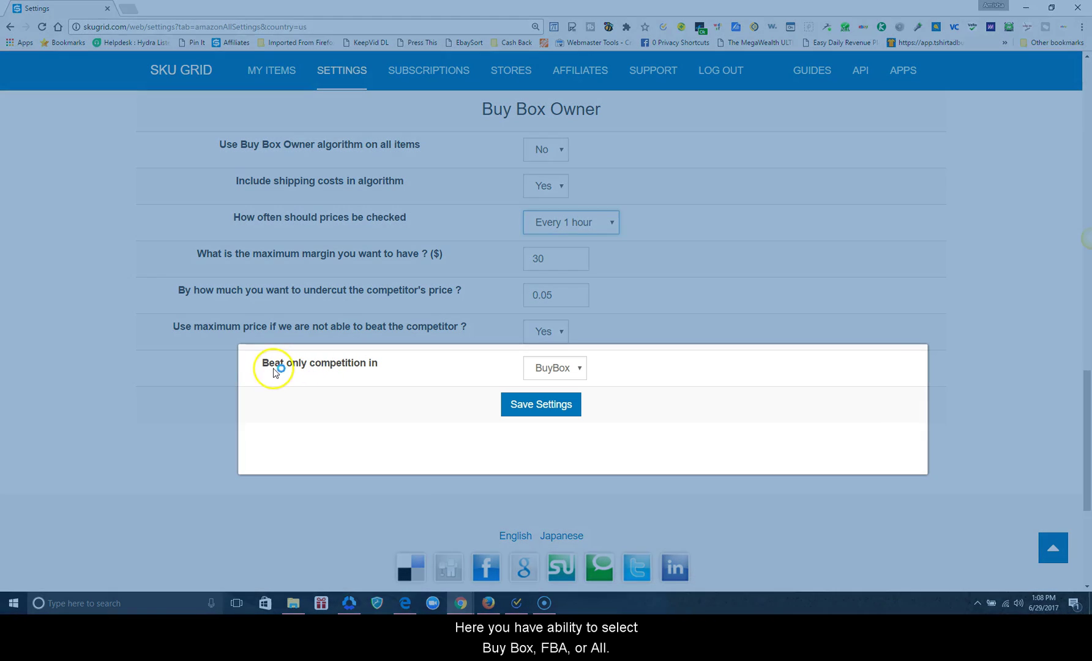
left_click_drag(263, 365, 397, 366)
left_click(536, 366)
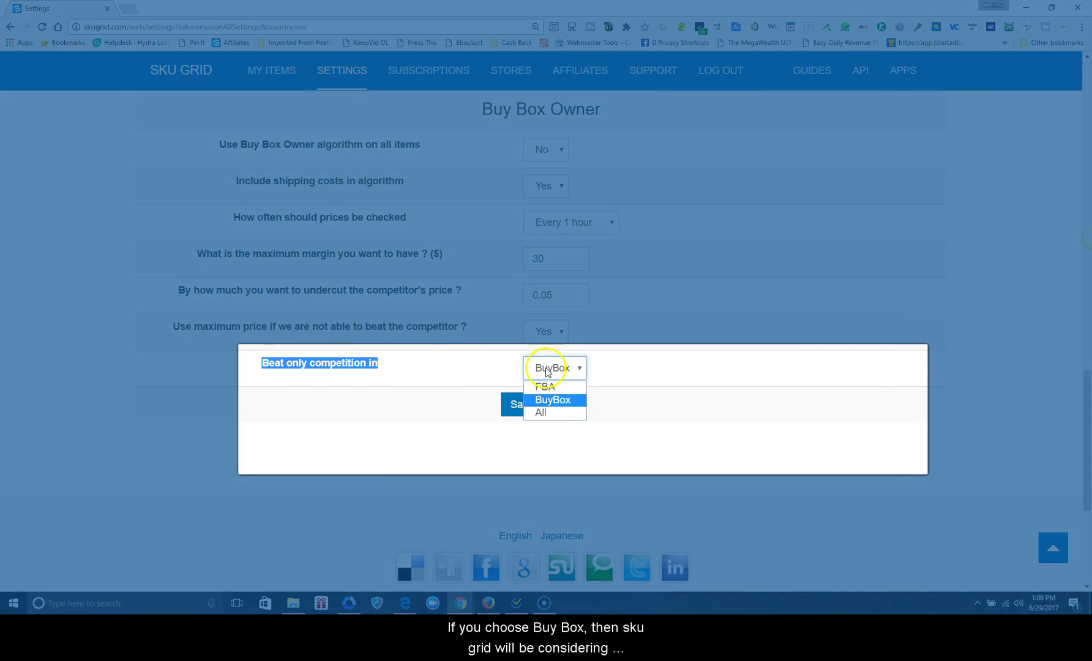
left_click(551, 402)
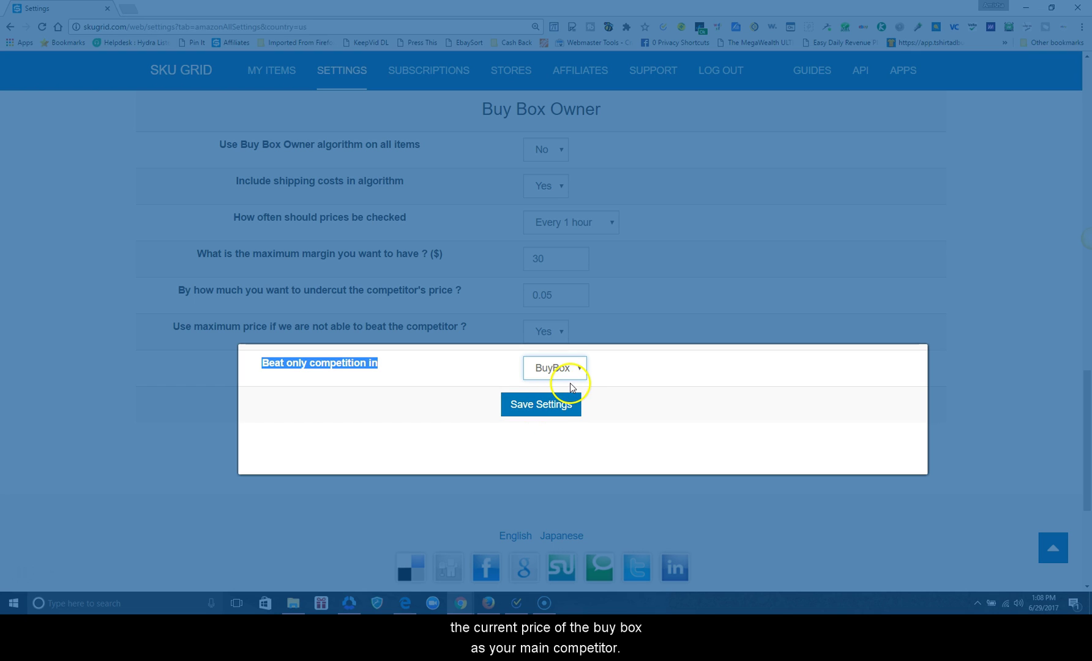
left_click(568, 373)
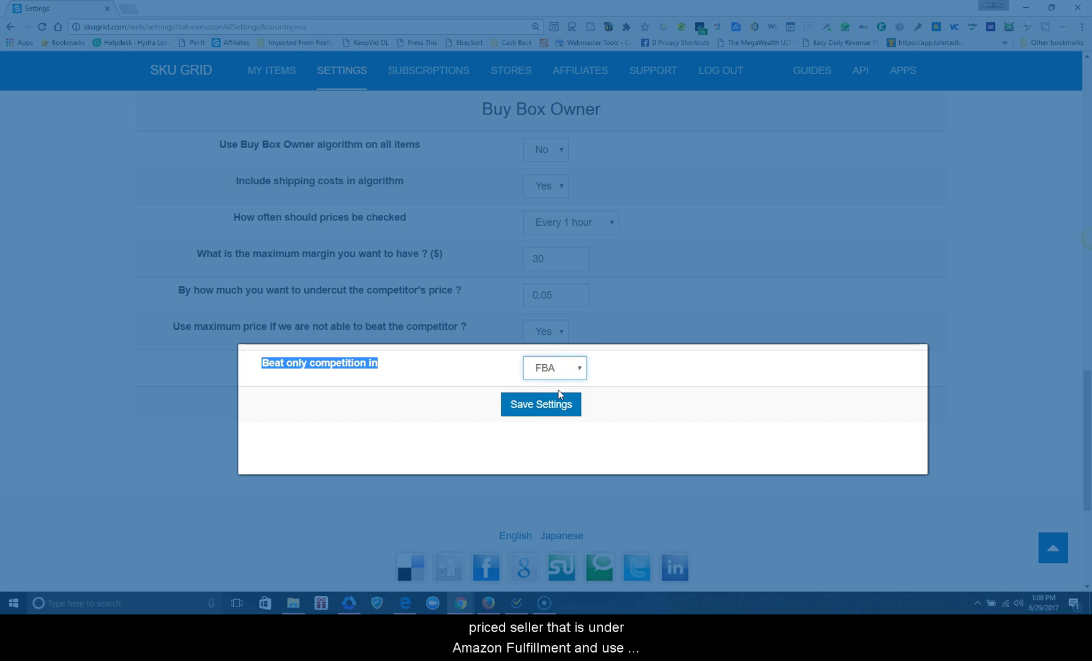
left_click(568, 374)
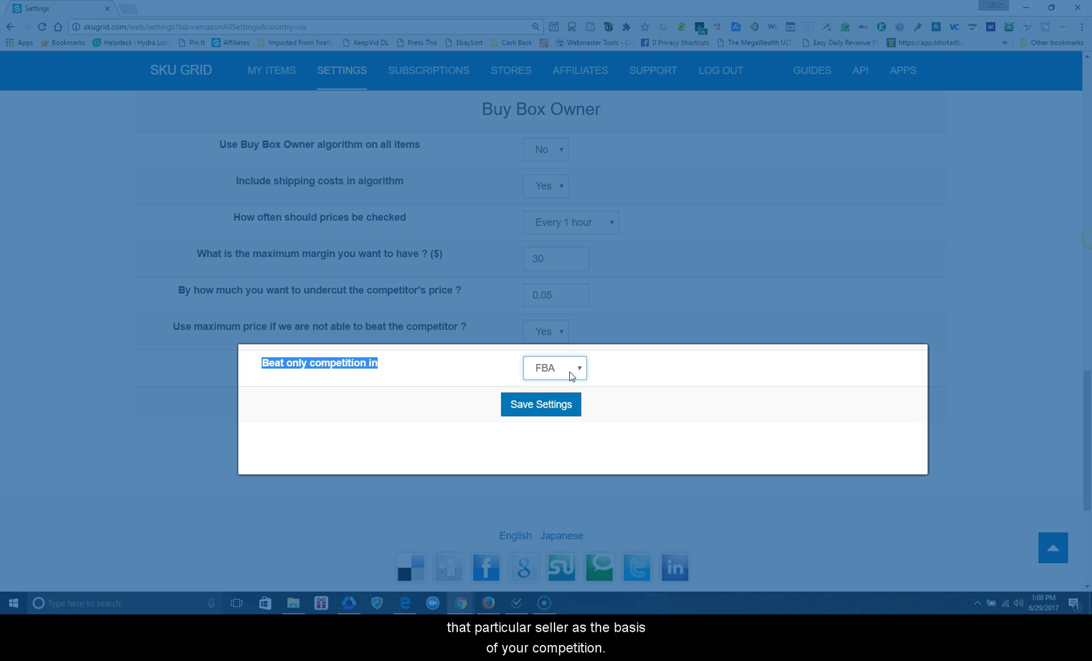
left_click(570, 373)
left_click(567, 410)
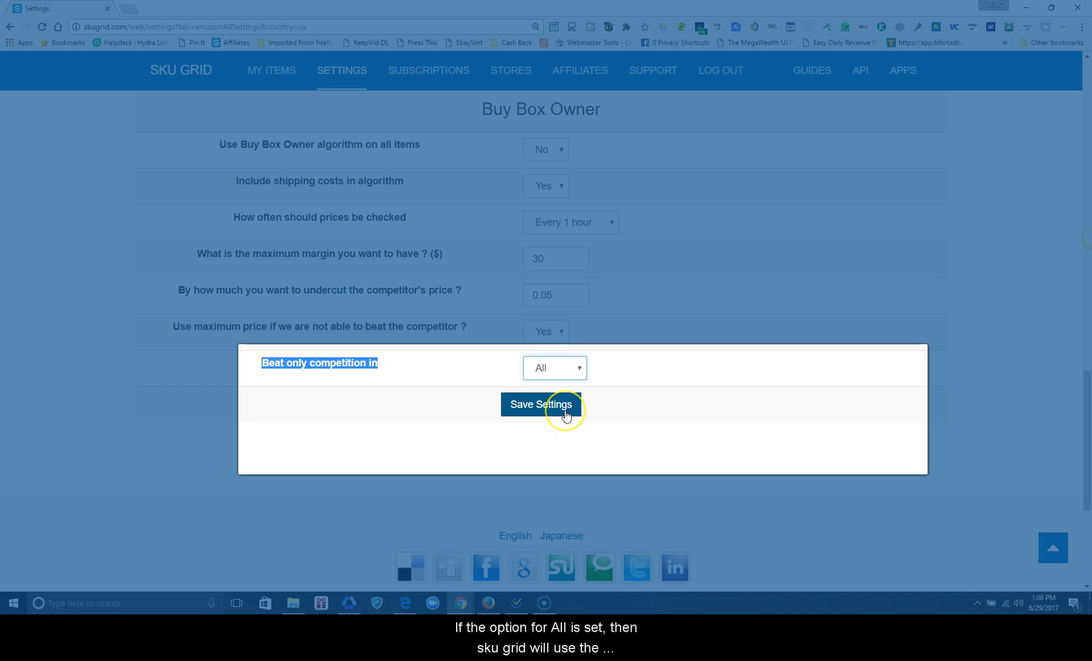